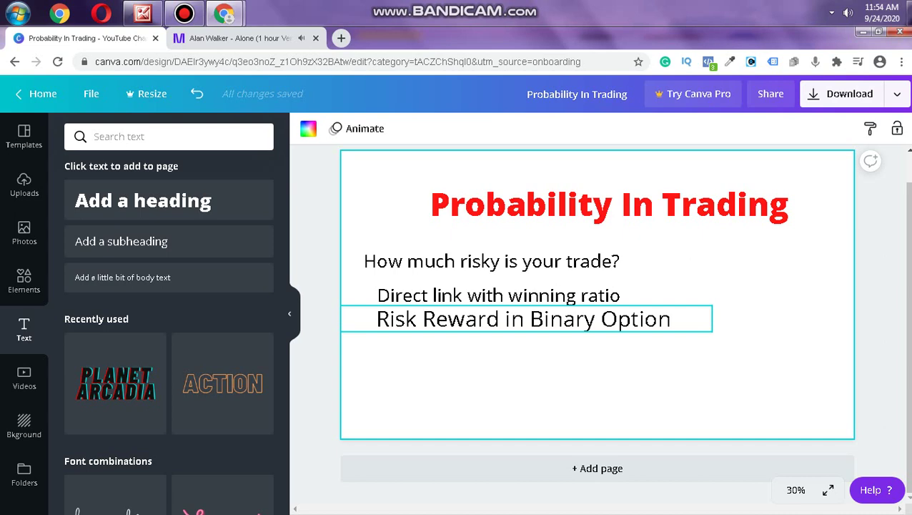
Launch the IQ Option trading application.
{"action": "left_click", "coordinate": [18, 14]}
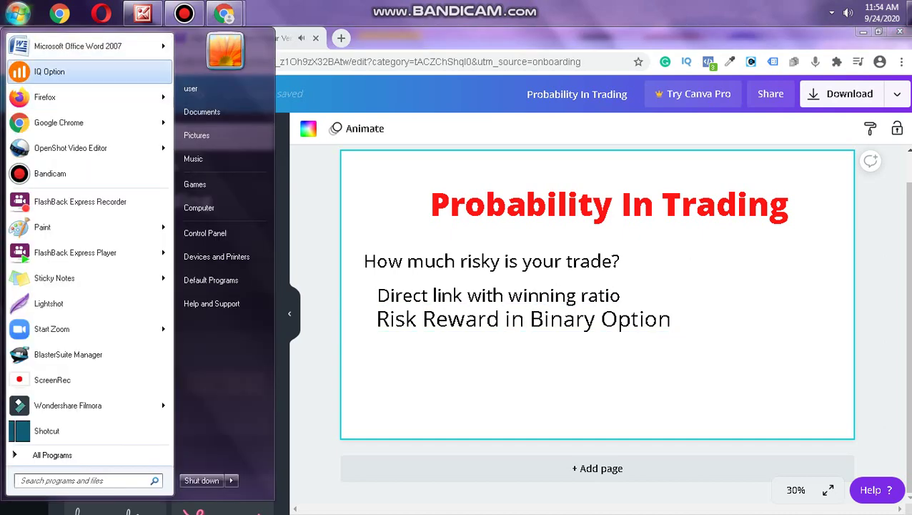
{"action": "left_click", "coordinate": [49, 71]}
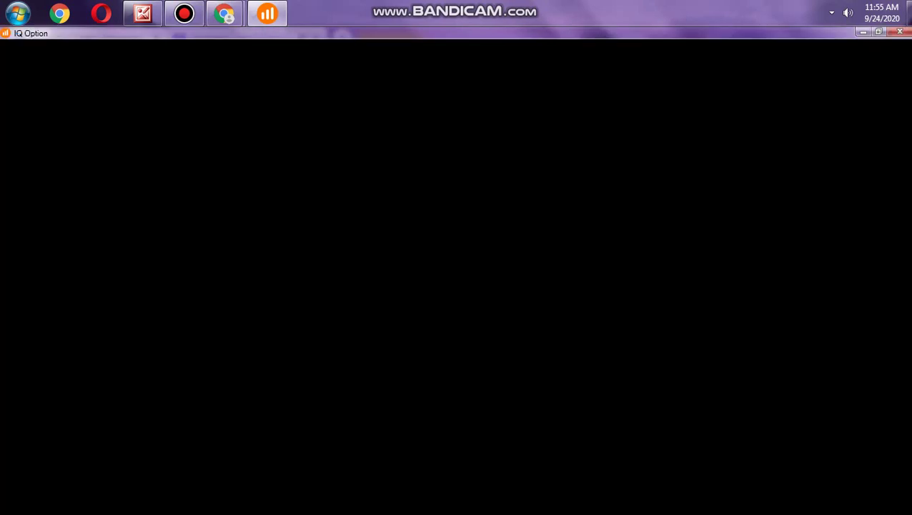
Switch to the Chrome window with the Eagle Price Action Trader YouTube channel and view its uploads.
{"action": "mouse_move", "coordinate": [224, 13]}
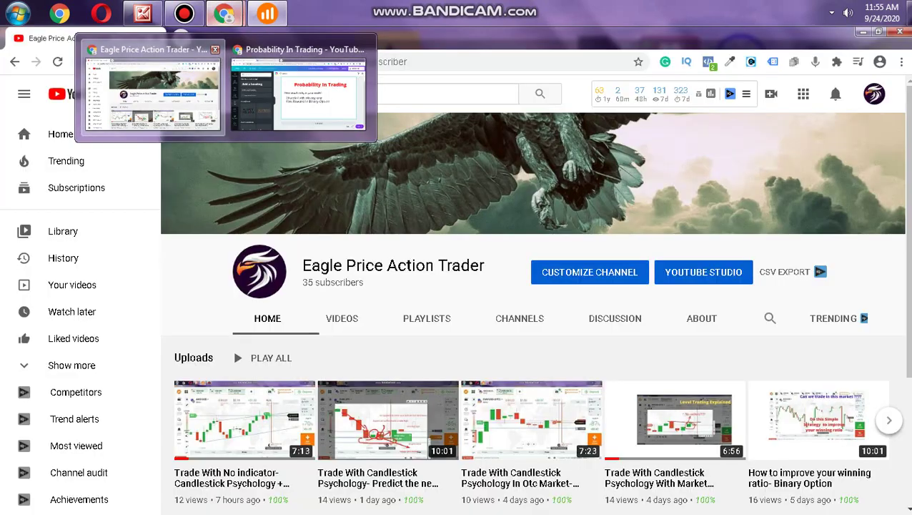
{"action": "left_click", "coordinate": [153, 93]}
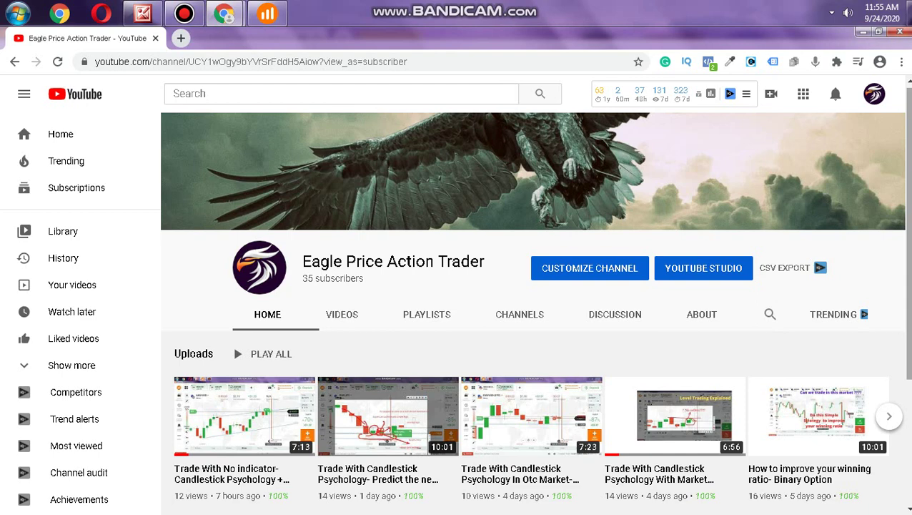
{"action": "scroll", "coordinate": [532, 300], "scroll_direction": "down", "scroll_amount": 1}
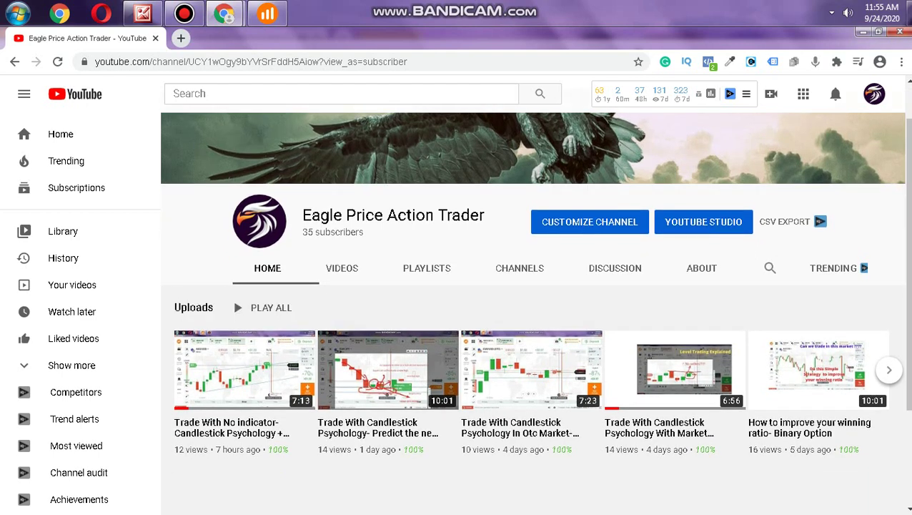
Switch to IQ Option and delete all graphical tools drawn on the GBP/AUD chart.
{"action": "left_click", "coordinate": [267, 13]}
{"action": "scroll", "coordinate": [475, 285], "scroll_direction": "down", "scroll_amount": 5}
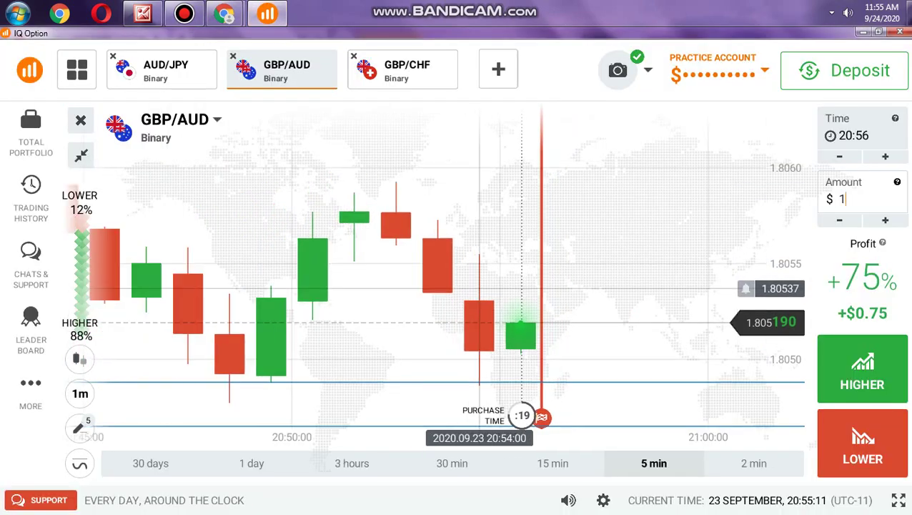
{"action": "left_click", "coordinate": [79, 427]}
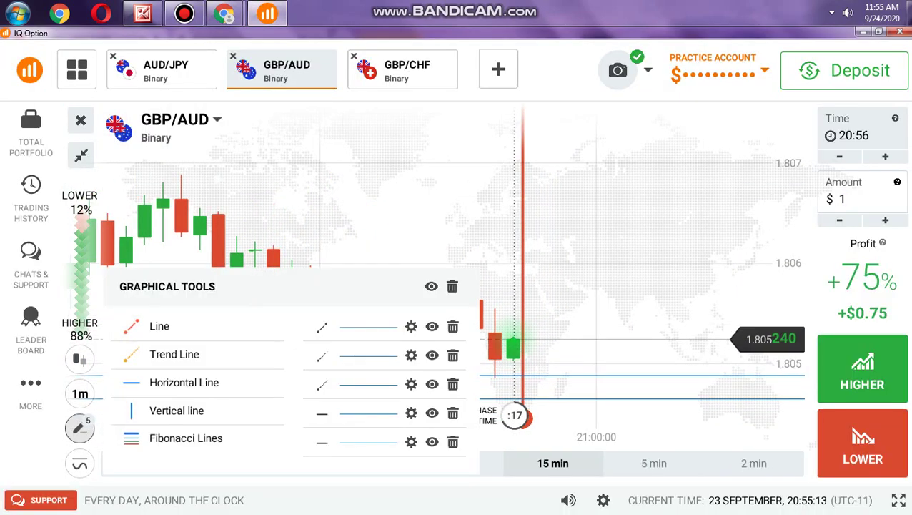
{"action": "left_click", "coordinate": [556, 305]}
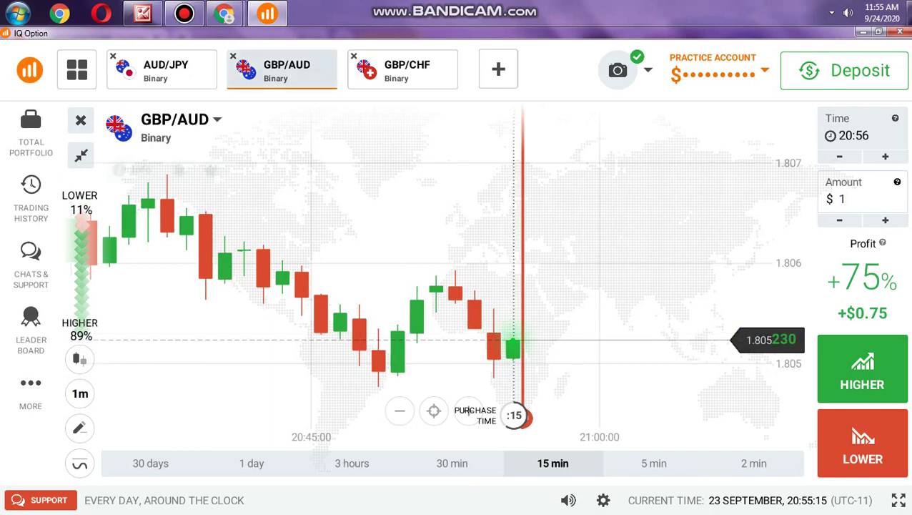
Return to the YouTube channel page in Chrome and look over the uploaded trading videos.
{"action": "key", "text": "alt+Tab"}
{"action": "scroll", "coordinate": [561, 377], "scroll_direction": "down", "scroll_amount": 2}
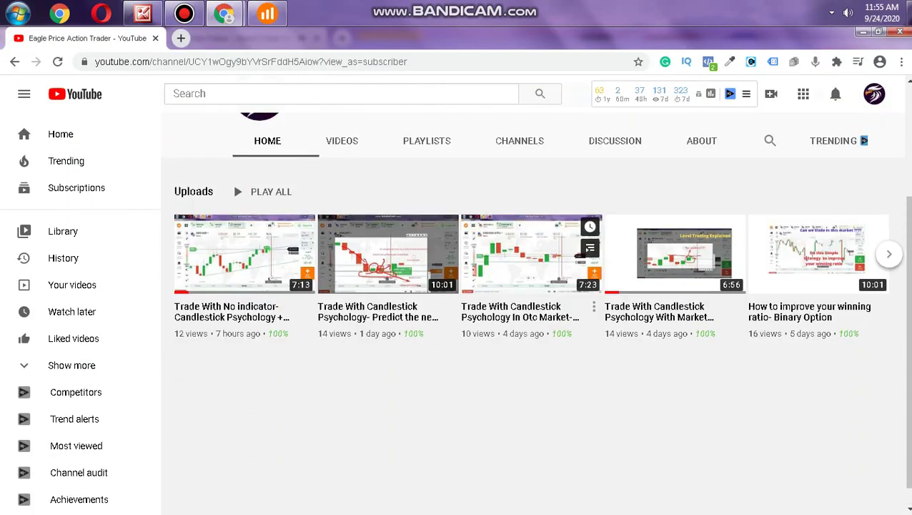
{"action": "scroll", "coordinate": [561, 377], "scroll_direction": "up", "scroll_amount": 1}
{"action": "scroll", "coordinate": [561, 378], "scroll_direction": "up", "scroll_amount": 1}
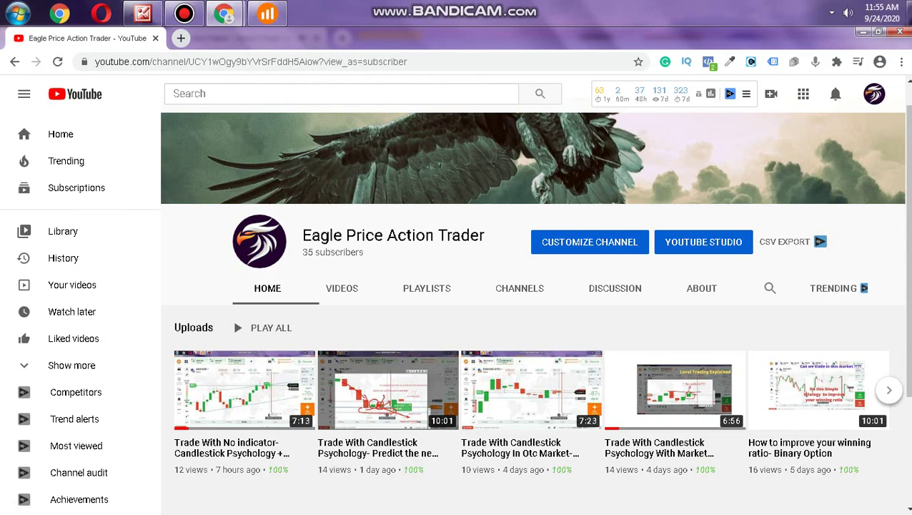
Switch back to IQ Option, show the 30 min range for GBP/AUD and examine earlier candles back to about 17:00.
{"action": "key", "text": "alt+Tab"}
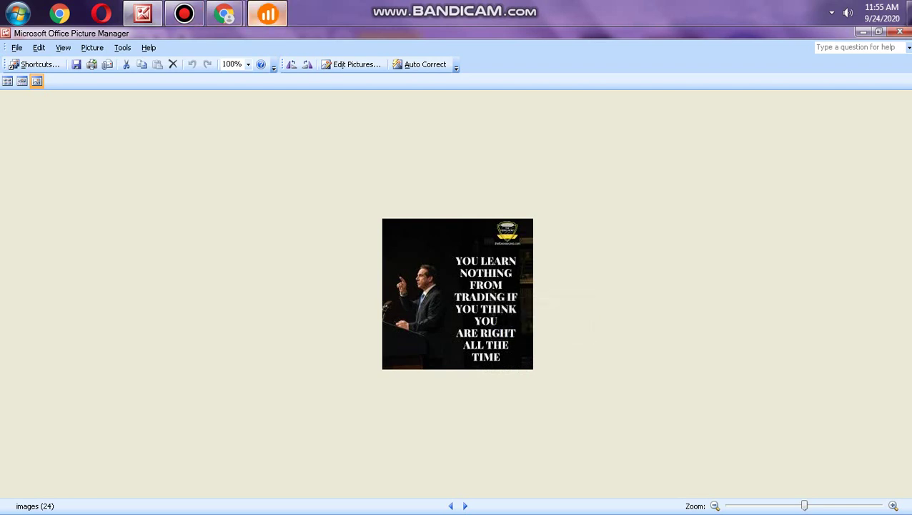
{"action": "left_click", "coordinate": [267, 13]}
{"action": "left_click", "coordinate": [452, 463]}
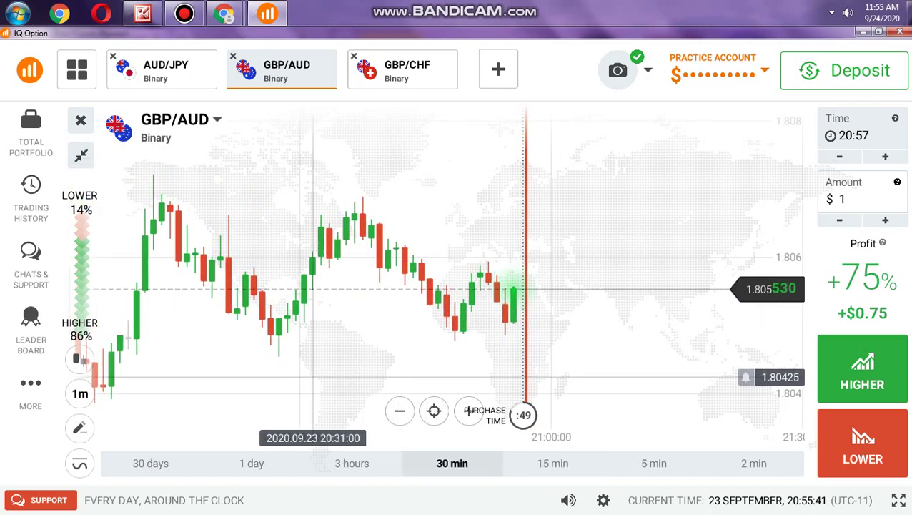
{"action": "left_click", "coordinate": [400, 411]}
{"action": "left_click_drag", "start_coordinate": [219, 401], "coordinate": [479, 368]}
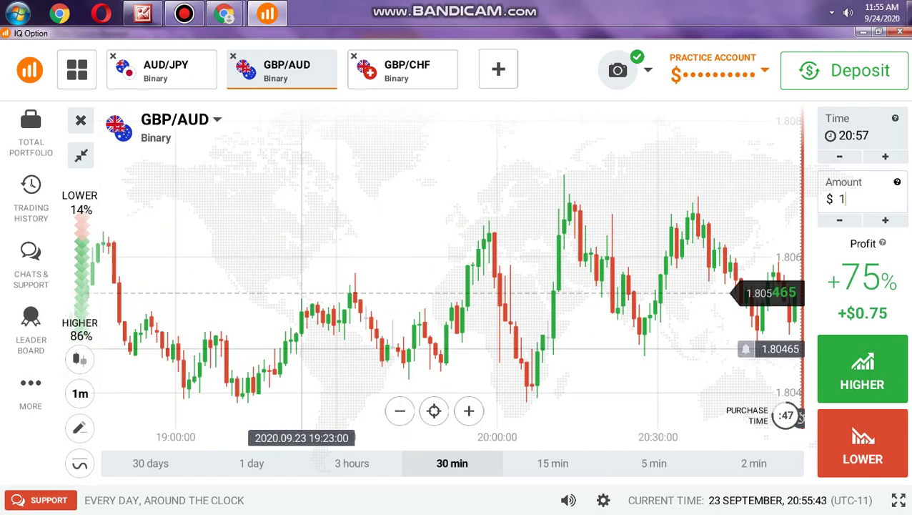
{"action": "left_click_drag", "start_coordinate": [301, 348], "coordinate": [508, 336]}
{"action": "left_click_drag", "start_coordinate": [271, 328], "coordinate": [453, 322]}
{"action": "scroll", "coordinate": [453, 321], "scroll_direction": "up", "scroll_amount": 3}
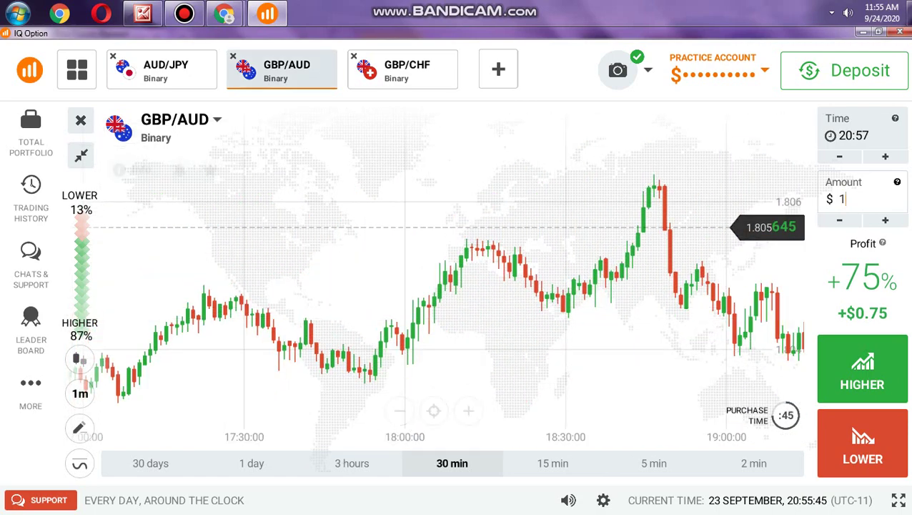
Check the Probability In Trading slide in Canva and return to IQ Option.
{"action": "mouse_move", "coordinate": [224, 14]}
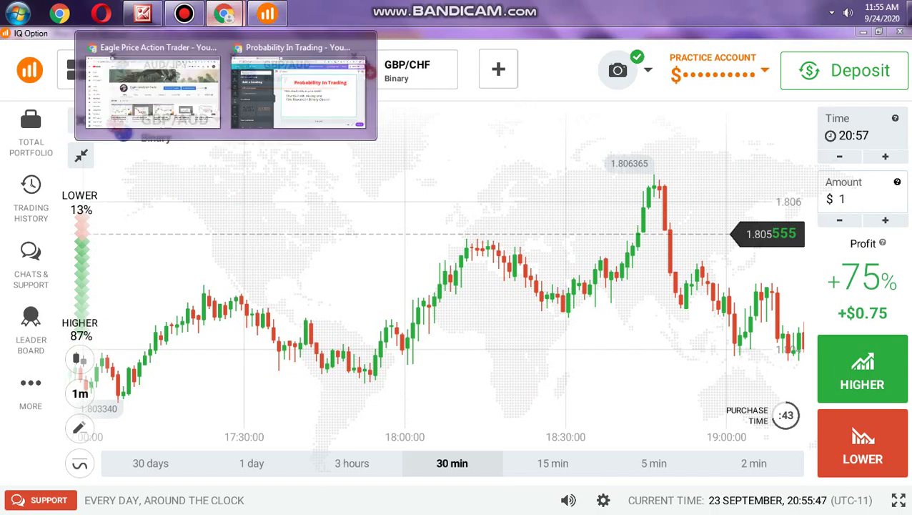
{"action": "left_click", "coordinate": [297, 91]}
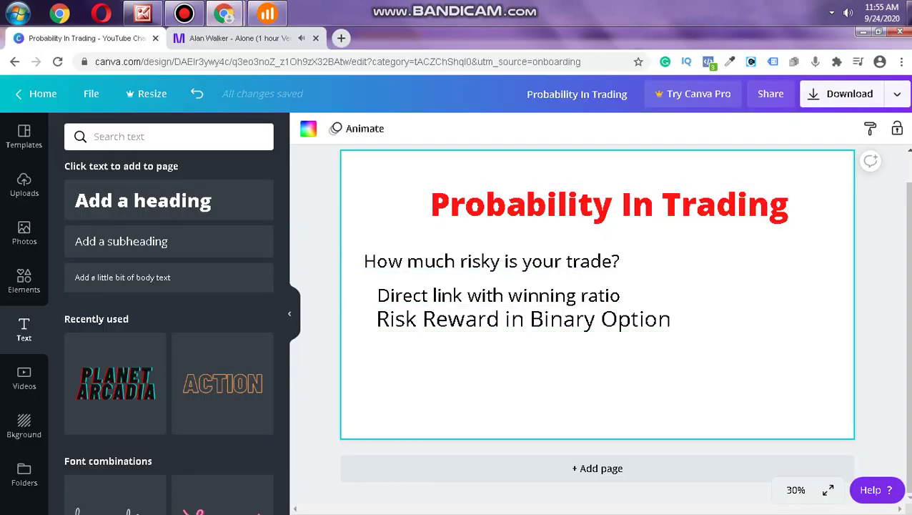
{"action": "left_click", "coordinate": [268, 14]}
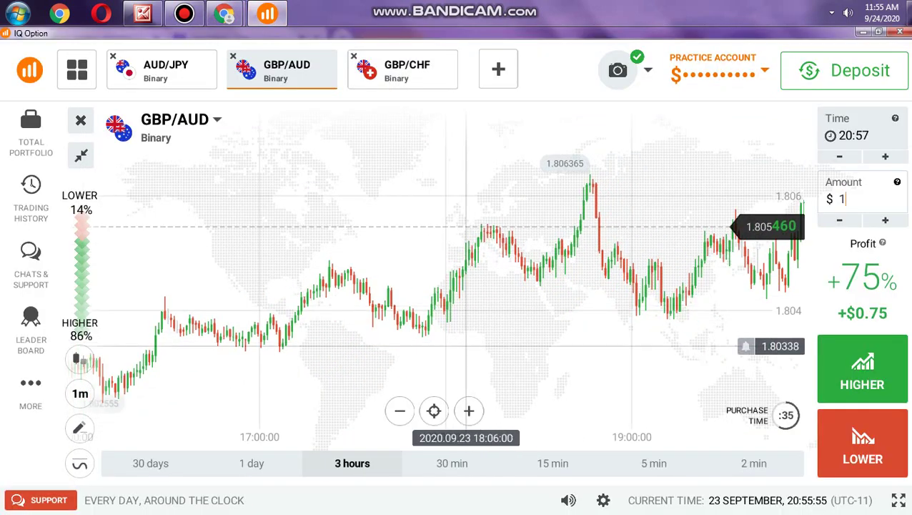
Examine the older GBP/AUD price history back to about 14:00, focusing on the rise before 15:00.
{"action": "left_click_drag", "start_coordinate": [376, 362], "coordinate": [638, 397]}
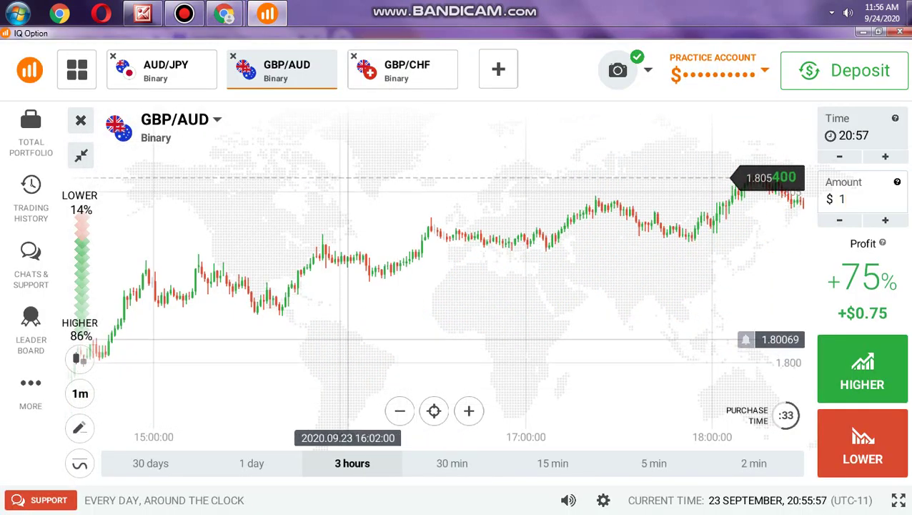
{"action": "left_click_drag", "start_coordinate": [103, 329], "coordinate": [322, 315]}
{"action": "scroll", "coordinate": [345, 314], "scroll_direction": "up", "scroll_amount": 4}
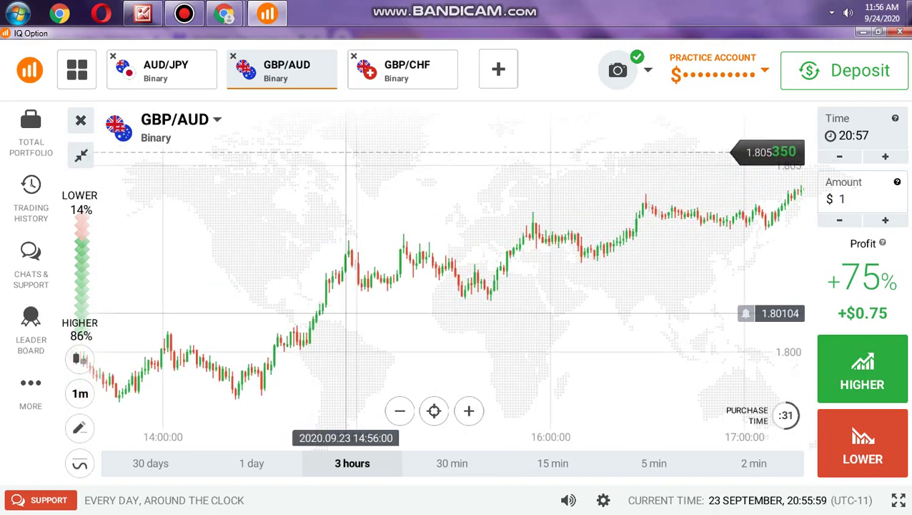
{"action": "scroll", "coordinate": [333, 317], "scroll_direction": "up", "scroll_amount": 4}
{"action": "left_click_drag", "start_coordinate": [153, 318], "coordinate": [273, 315]}
{"action": "scroll", "coordinate": [273, 315], "scroll_direction": "up", "scroll_amount": 1}
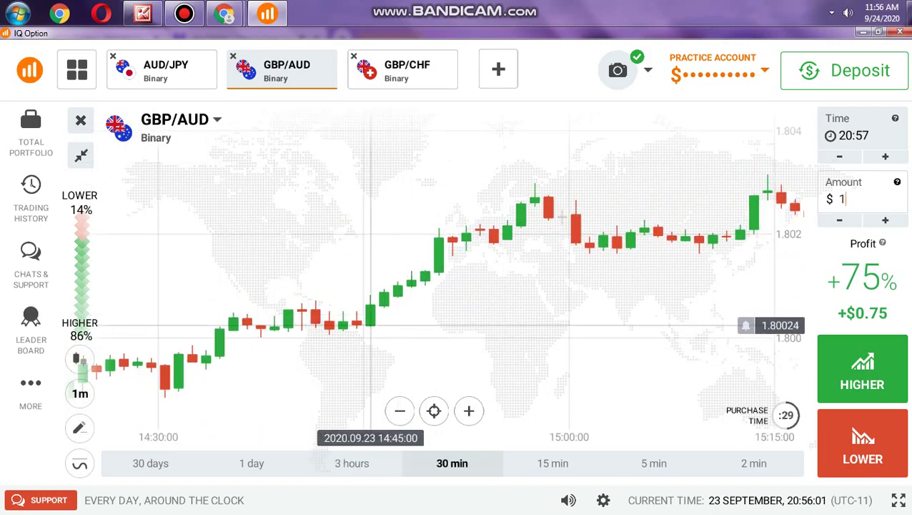
{"action": "scroll", "coordinate": [384, 326], "scroll_direction": "down", "scroll_amount": 1}
{"action": "scroll", "coordinate": [385, 325], "scroll_direction": "down", "scroll_amount": 1}
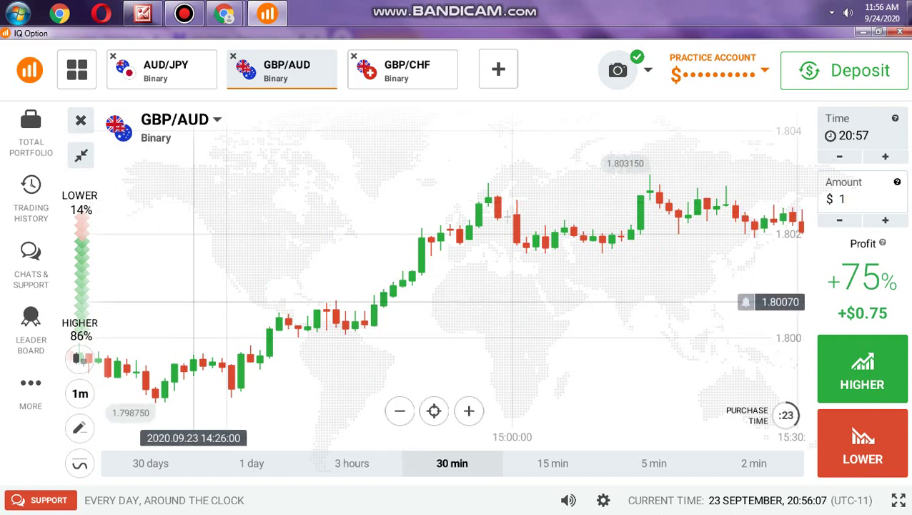
{"action": "left_click_drag", "start_coordinate": [270, 297], "coordinate": [333, 307]}
{"action": "scroll", "coordinate": [447, 317], "scroll_direction": "down", "scroll_amount": 4}
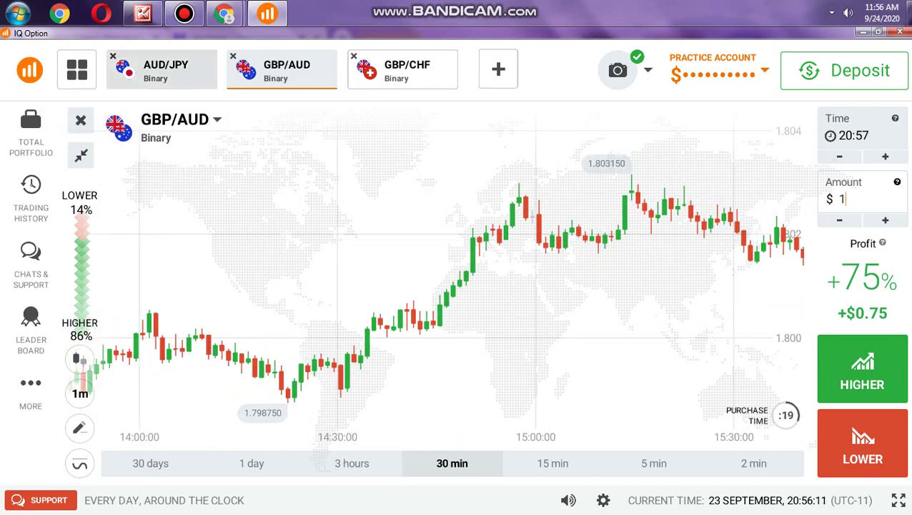
Close the AUD/JPY and GBP/CHF charts so only GBP/AUD stays open.
{"action": "left_click", "coordinate": [112, 56]}
{"action": "left_click", "coordinate": [232, 56]}
{"action": "scroll", "coordinate": [448, 281], "scroll_direction": "down", "scroll_amount": 3}
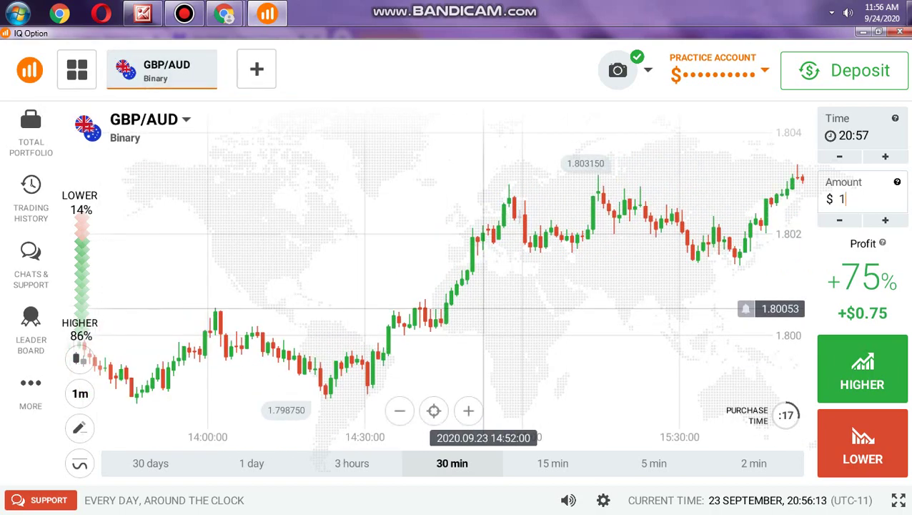
Compare the GBP/AUD uptrend at wider and closer ranges, ending on the candles between 14:30 and 15:15.
{"action": "scroll", "coordinate": [443, 332], "scroll_direction": "up", "scroll_amount": 1}
{"action": "scroll", "coordinate": [443, 332], "scroll_direction": "down", "scroll_amount": 2}
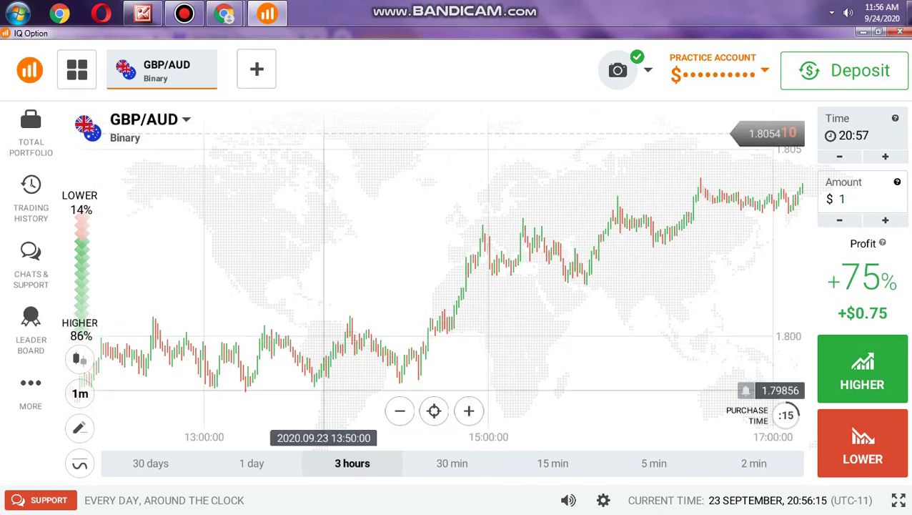
{"action": "scroll", "coordinate": [515, 306], "scroll_direction": "up", "scroll_amount": 2}
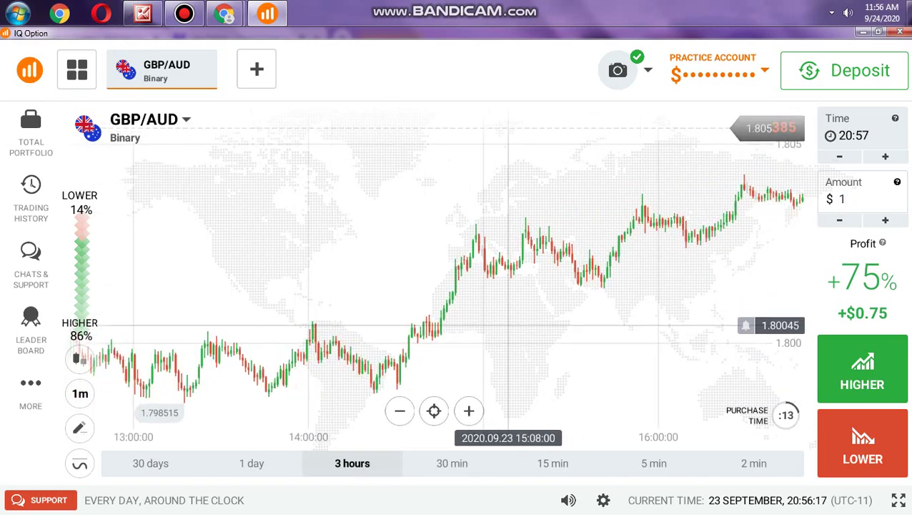
{"action": "scroll", "coordinate": [509, 325], "scroll_direction": "down", "scroll_amount": 3}
{"action": "scroll", "coordinate": [493, 293], "scroll_direction": "up", "scroll_amount": 3}
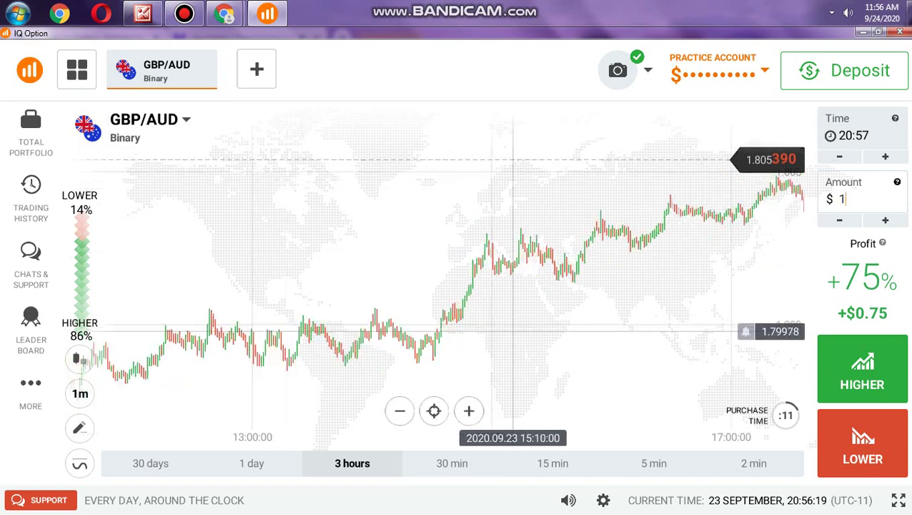
{"action": "scroll", "coordinate": [396, 322], "scroll_direction": "up", "scroll_amount": 3}
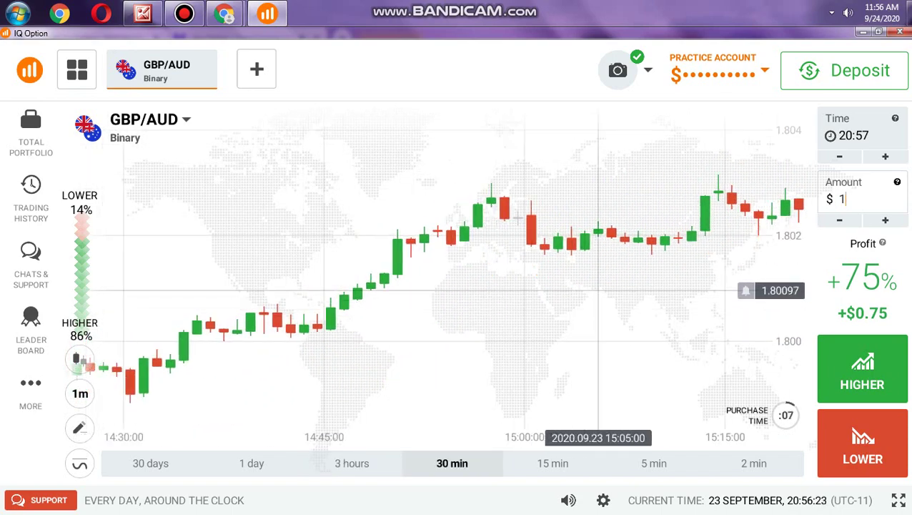
Start a Lightshot screen capture and select an area of about 796x463 px covering the GBP/AUD candles from before 14:45 to after 15:15.
{"action": "key", "text": "Print"}
{"action": "left_click_drag", "start_coordinate": [381, 299], "coordinate": [553, 384]}
{"action": "left_click_drag", "start_coordinate": [77, 65], "coordinate": [101, 81]}
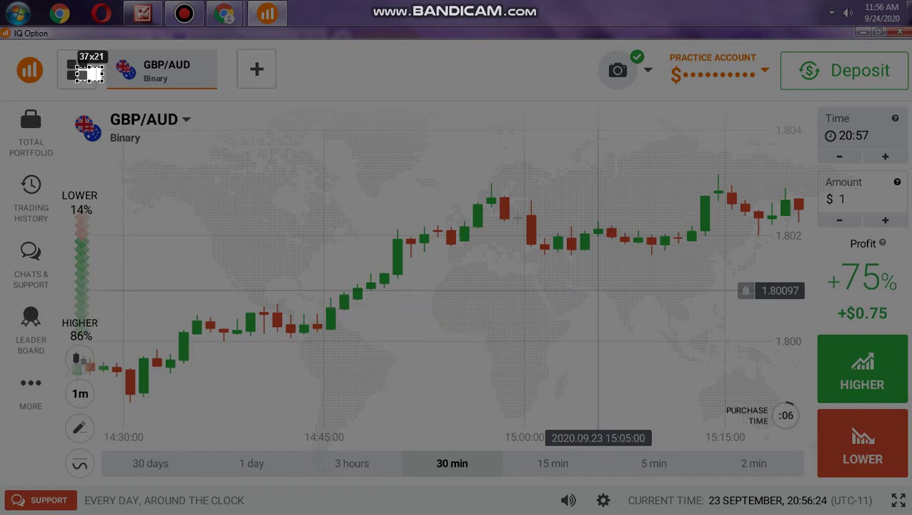
{"action": "left_click_drag", "start_coordinate": [674, 398], "coordinate": [678, 409]}
{"action": "left_click_drag", "start_coordinate": [231, 134], "coordinate": [234, 143]}
{"action": "left_click_drag", "start_coordinate": [264, 172], "coordinate": [797, 470]}
{"action": "left_click_drag", "start_coordinate": [560, 320], "coordinate": [564, 326]}
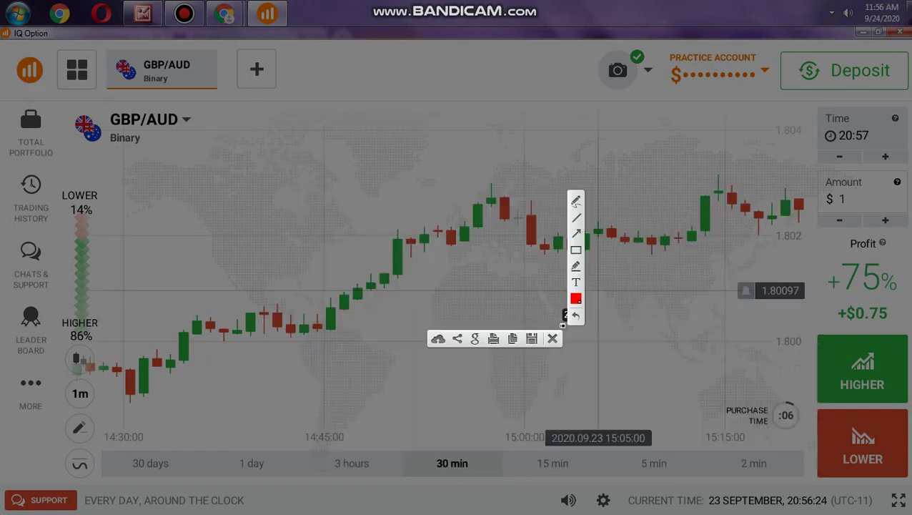
{"action": "left_click_drag", "start_coordinate": [407, 279], "coordinate": [467, 301]}
{"action": "left_click_drag", "start_coordinate": [665, 357], "coordinate": [696, 380]}
{"action": "left_click_drag", "start_coordinate": [148, 157], "coordinate": [171, 173]}
{"action": "left_click_drag", "start_coordinate": [473, 309], "coordinate": [680, 396]}
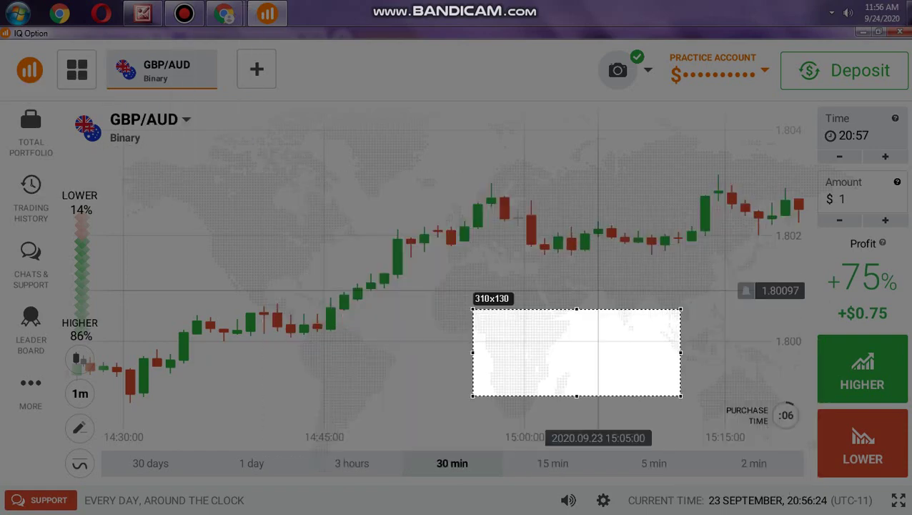
{"action": "left_click_drag", "start_coordinate": [105, 119], "coordinate": [182, 150]}
{"action": "left_click_drag", "start_coordinate": [309, 267], "coordinate": [67, 108]}
{"action": "left_click_drag", "start_coordinate": [153, 150], "coordinate": [276, 304]}
{"action": "left_click_drag", "start_coordinate": [364, 345], "coordinate": [676, 441]}
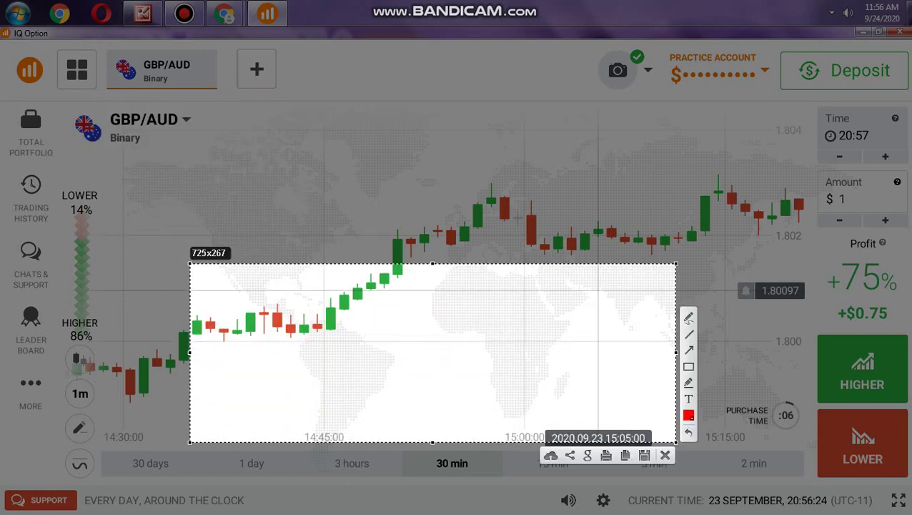
{"action": "left_click_drag", "start_coordinate": [438, 258], "coordinate": [437, 132]}
{"action": "left_click_drag", "start_coordinate": [228, 165], "coordinate": [762, 474]}
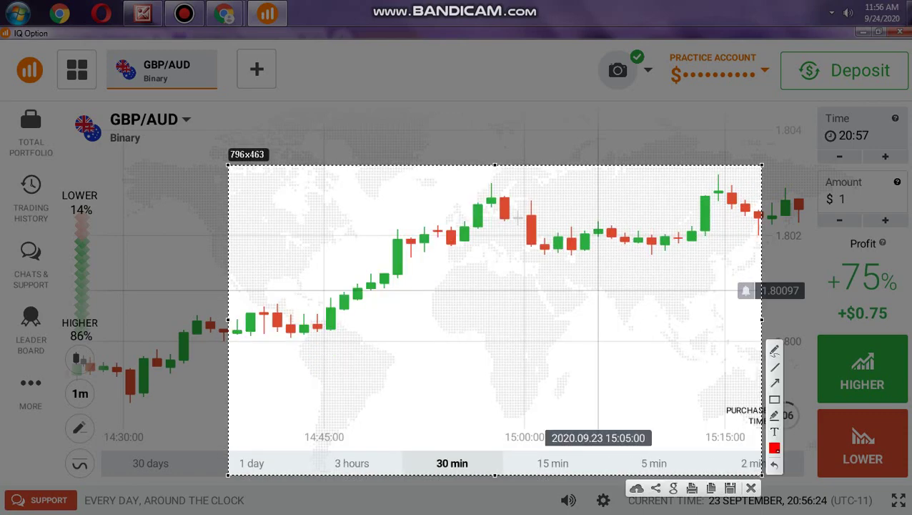
Draw a red freehand horizontal line across the rising candles with a downward arrow beneath it, and a cross in the empty chart area beside it.
{"action": "left_click", "coordinate": [773, 350]}
{"action": "mouse_move", "coordinate": [287, 294]}
{"action": "left_mouse_down"}
{"action": "mouse_move", "coordinate": [412, 296]}
{"action": "mouse_move", "coordinate": [365, 331]}
{"action": "left_mouse_up"}
{"action": "left_click", "coordinate": [346, 319]}
{"action": "left_click", "coordinate": [363, 338]}
{"action": "mouse_move", "coordinate": [462, 281]}
{"action": "left_mouse_down"}
{"action": "mouse_move", "coordinate": [512, 316]}
{"action": "mouse_move", "coordinate": [500, 292]}
{"action": "mouse_move", "coordinate": [516, 281]}
{"action": "left_mouse_up"}
{"action": "left_click", "coordinate": [501, 274]}
{"action": "left_click", "coordinate": [469, 317]}
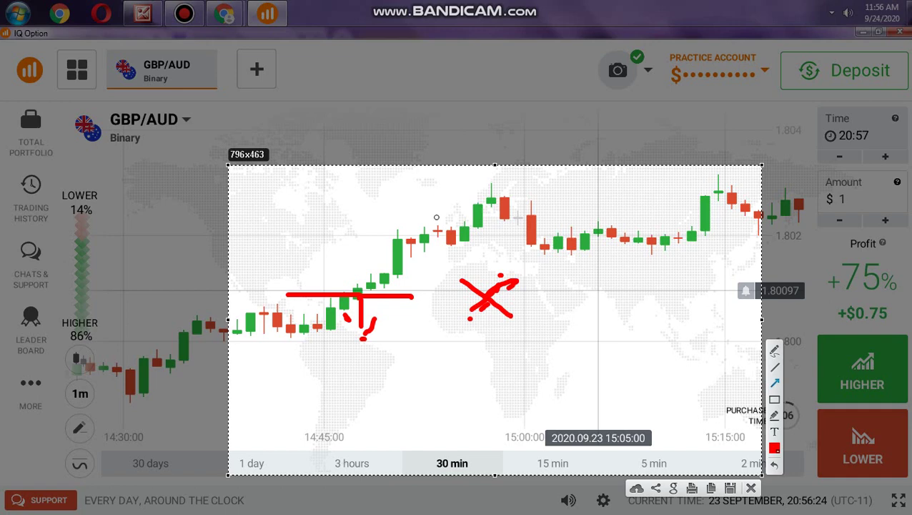
Draw a long red downward arrow from the candles just after 15:05 and add the text "For" beside its start.
{"action": "left_click_drag", "start_coordinate": [619, 224], "coordinate": [624, 395]}
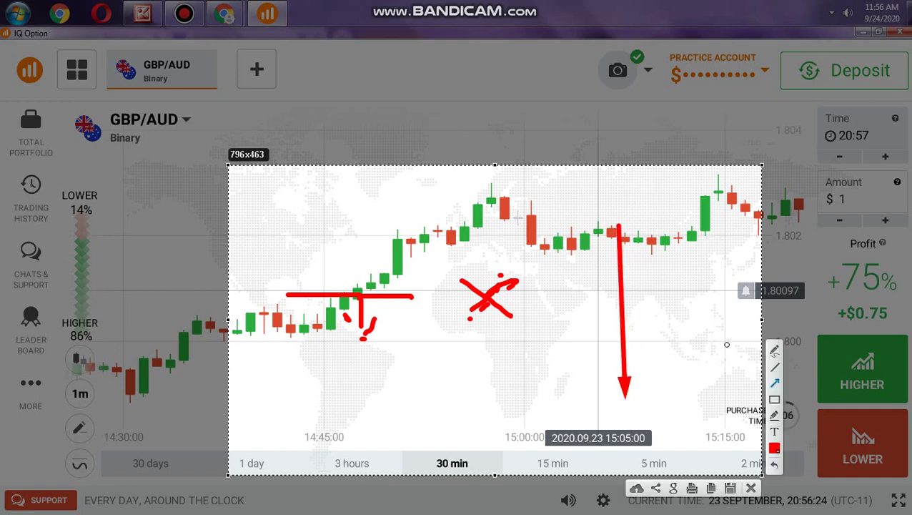
{"action": "left_click", "coordinate": [774, 415]}
{"action": "left_click", "coordinate": [544, 237]}
{"action": "type", "text": "For"}
{"action": "left_click", "coordinate": [622, 220]}
{"action": "left_click", "coordinate": [774, 432]}
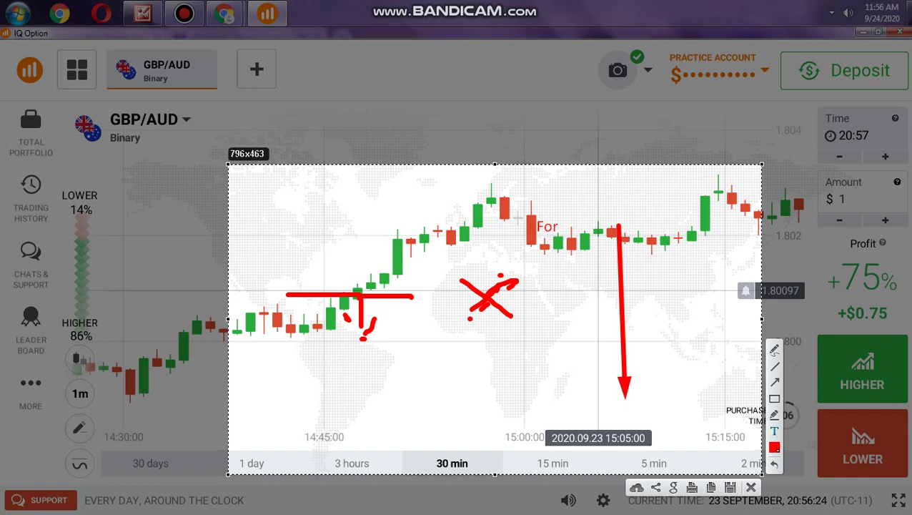
Add the red text label "Against" on the other side of the long downward arrow, opposite "For".
{"action": "left_click", "coordinate": [633, 210]}
{"action": "type", "text": "Against"}
{"action": "left_click", "coordinate": [677, 306]}
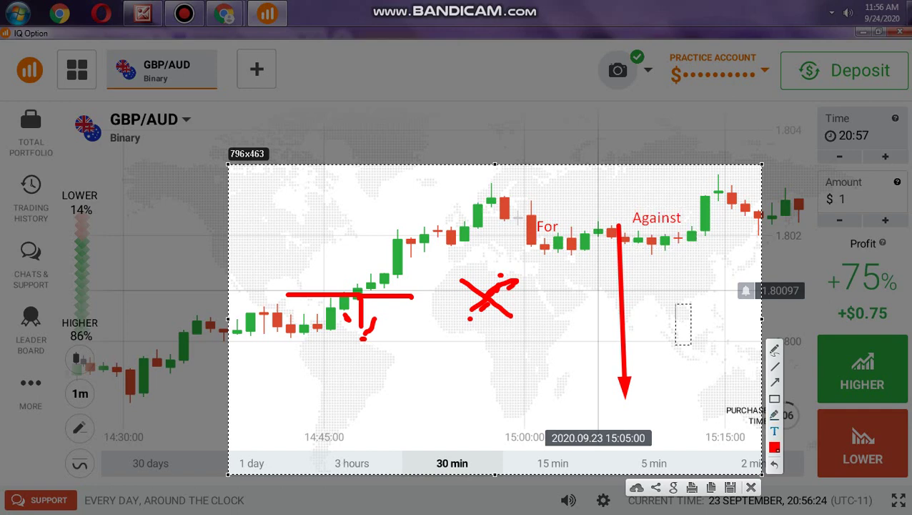
Add a text list under "Against" reading "TRENDS", "STRONG CANDLE", "MOMENTUM" and "STRONG BUYING POWER", one entry per line.
{"action": "left_click", "coordinate": [645, 276]}
{"action": "type", "text": "TREND S"}
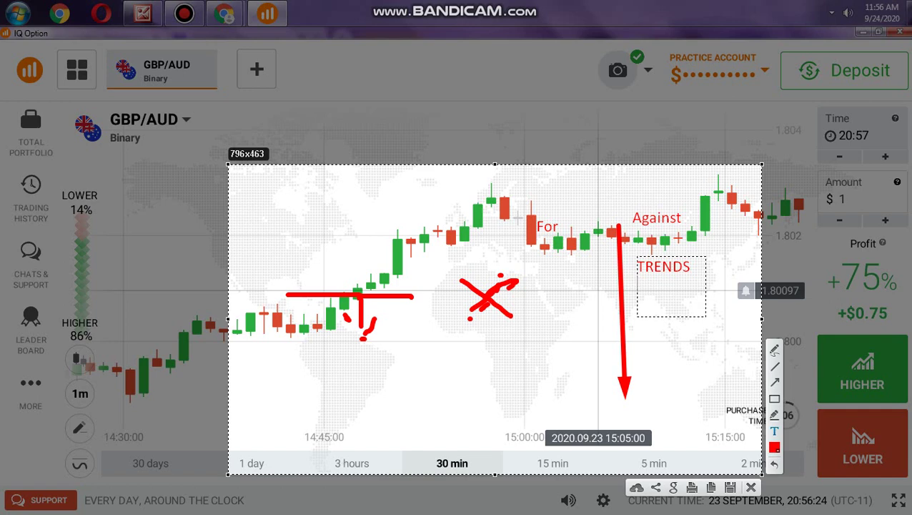
{"action": "type", "text": "TRONG CANDE"}
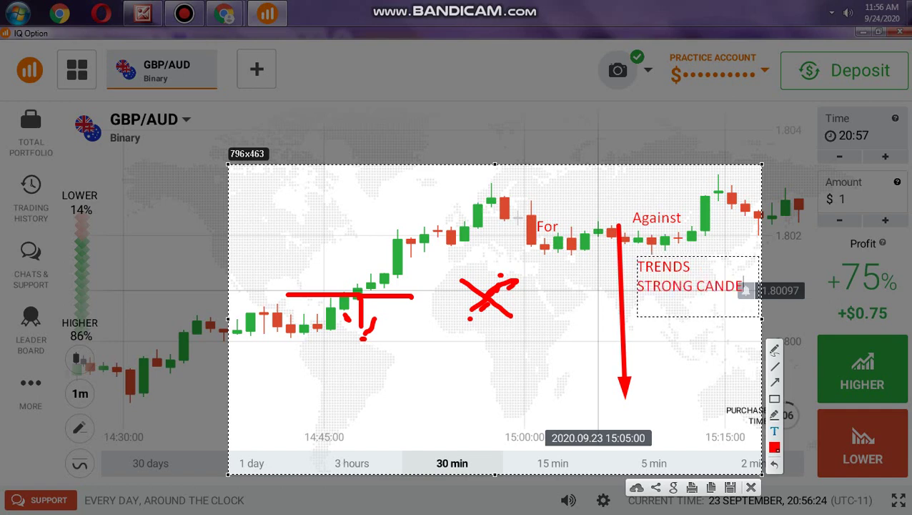
{"action": "key", "text": "BackSpace"}
{"action": "type", "text": "LE"}
{"action": "key", "text": "Return"}
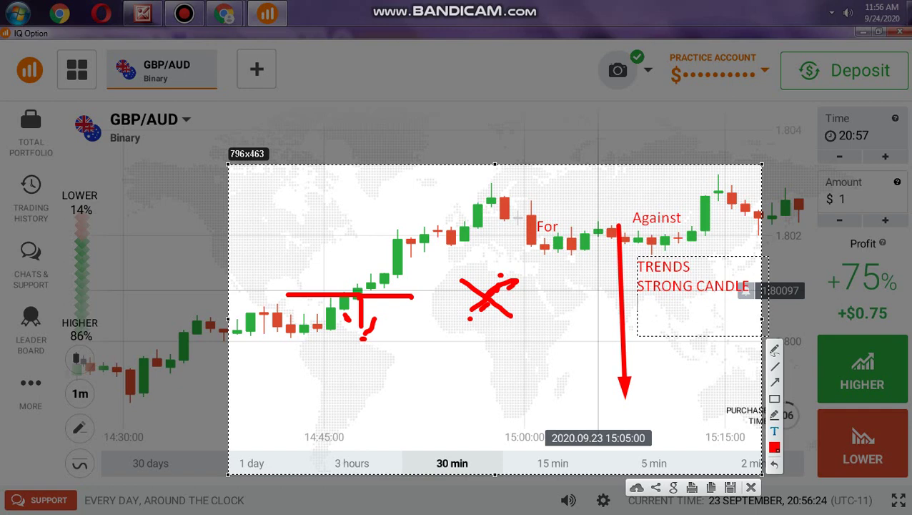
{"action": "type", "text": "MOMENTUM"}
{"action": "key", "text": "Return"}
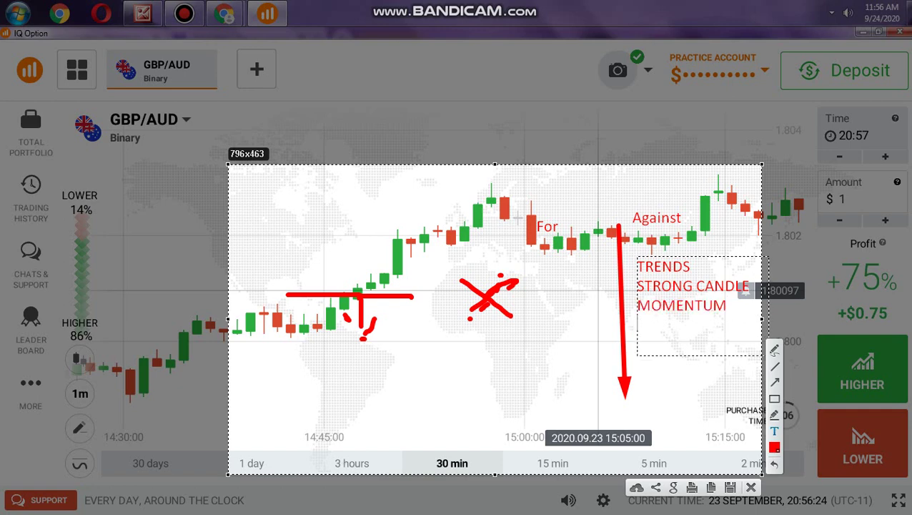
{"action": "type", "text": "STRONG B"}
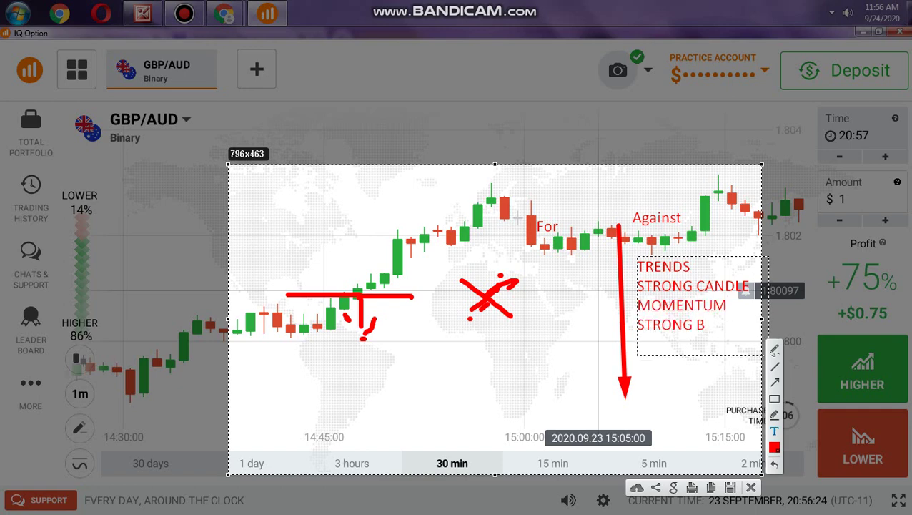
{"action": "type", "text": "UY"}
{"action": "key", "text": "BackSpace"}
{"action": "type", "text": "UYING P"}
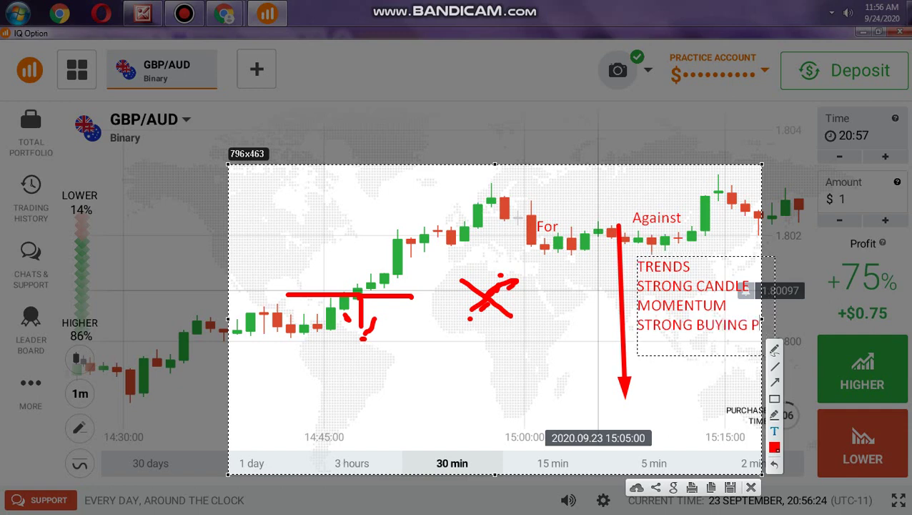
{"action": "type", "text": "OWER"}
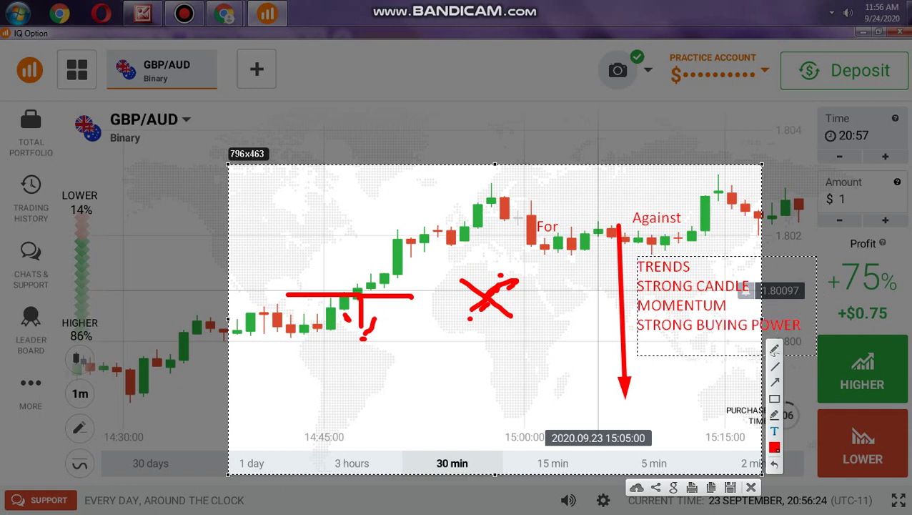
Add the text "SELLERS AREA" under "For", split over two lines to stay clear of the downward arrow.
{"action": "left_click", "coordinate": [550, 263]}
{"action": "type", "text": "SEL"}
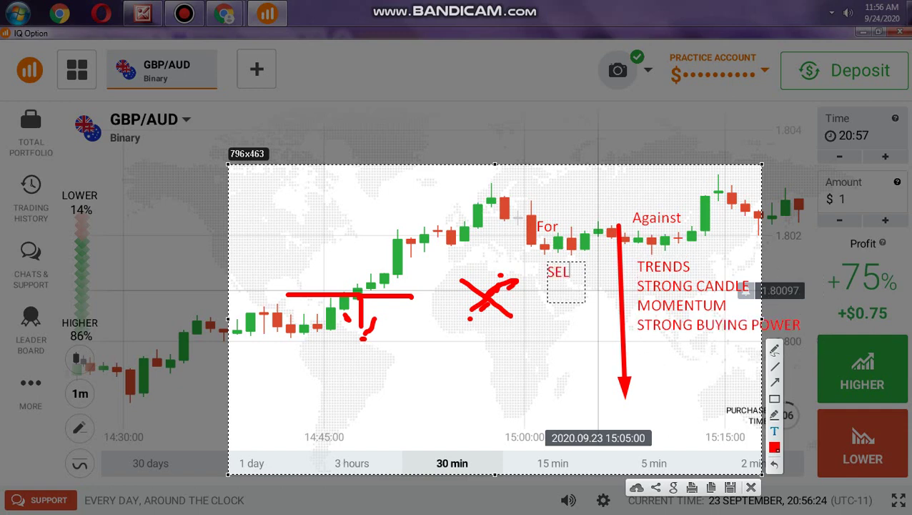
{"action": "type", "text": "LERS AREA"}
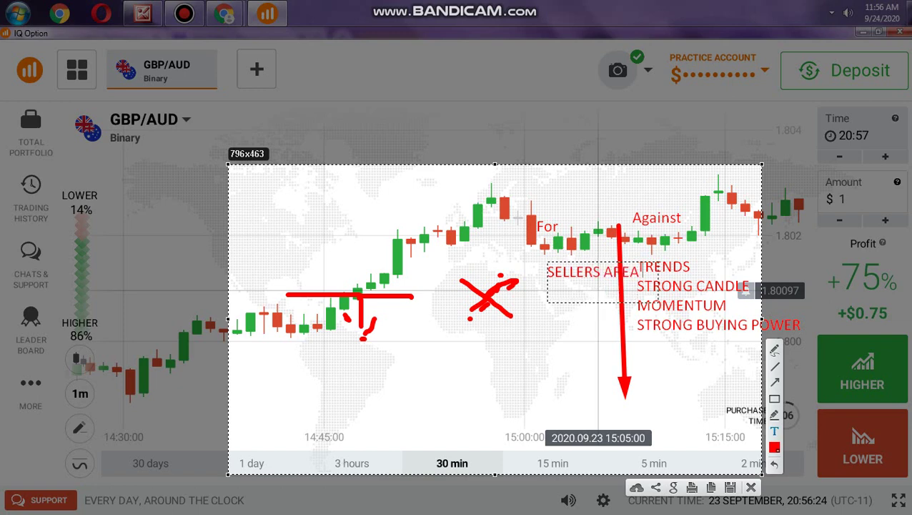
{"action": "key", "text": "BackSpace"}
{"action": "key", "text": "BackSpace"}
{"action": "key", "text": "BackSpace"}
{"action": "key", "text": "BackSpace"}
{"action": "key", "text": "Return"}
{"action": "key", "text": "Return"}
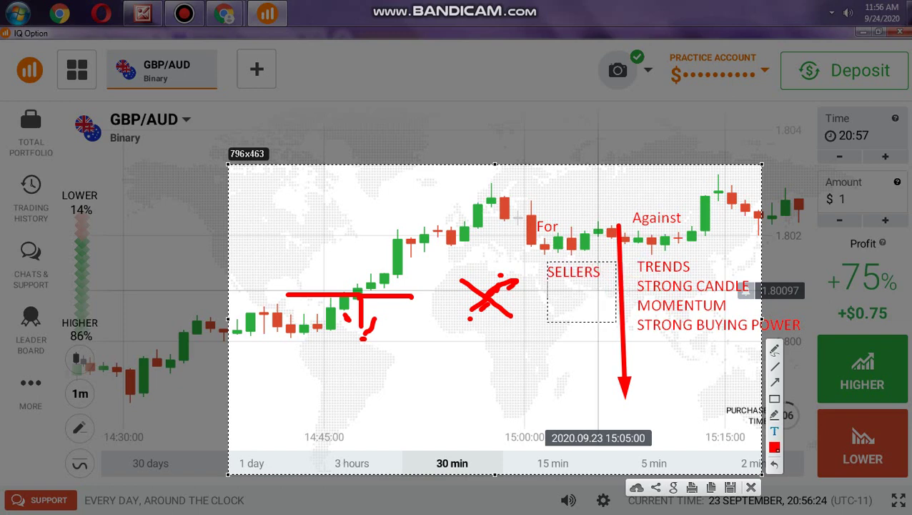
{"action": "type", "text": "AREA"}
{"action": "left_click", "coordinate": [569, 129]}
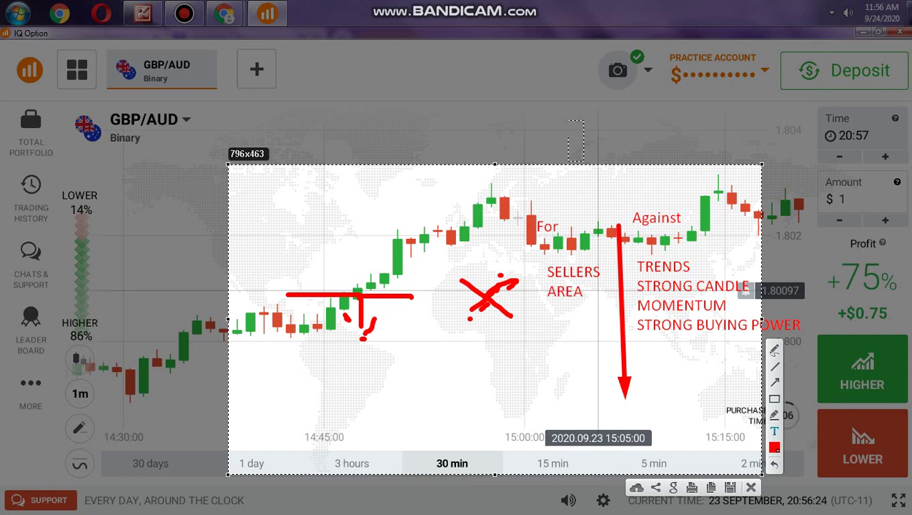
Draw freehand red tick marks beside the entries of the "Against" list.
{"action": "left_click_drag", "start_coordinate": [716, 262], "coordinate": [737, 258]}
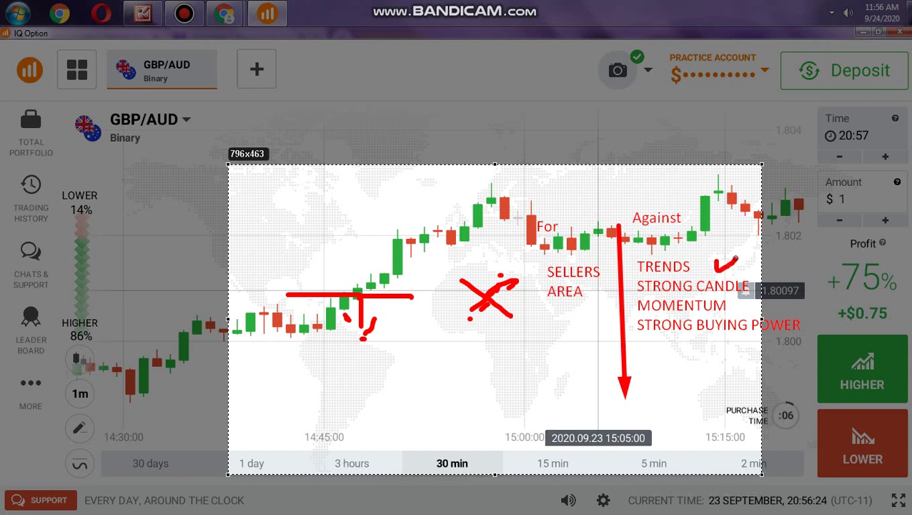
{"action": "left_click_drag", "start_coordinate": [741, 301], "coordinate": [759, 299]}
{"action": "left_click_drag", "start_coordinate": [748, 312], "coordinate": [760, 308]}
{"action": "left_click_drag", "start_coordinate": [748, 335], "coordinate": [762, 324]}
Write a freehand fraction of 4 over 2 below the "Against" list and circle it.
{"action": "left_click_drag", "start_coordinate": [666, 360], "coordinate": [699, 345]}
{"action": "left_click_drag", "start_coordinate": [647, 401], "coordinate": [717, 395]}
{"action": "left_click_drag", "start_coordinate": [675, 417], "coordinate": [685, 441]}
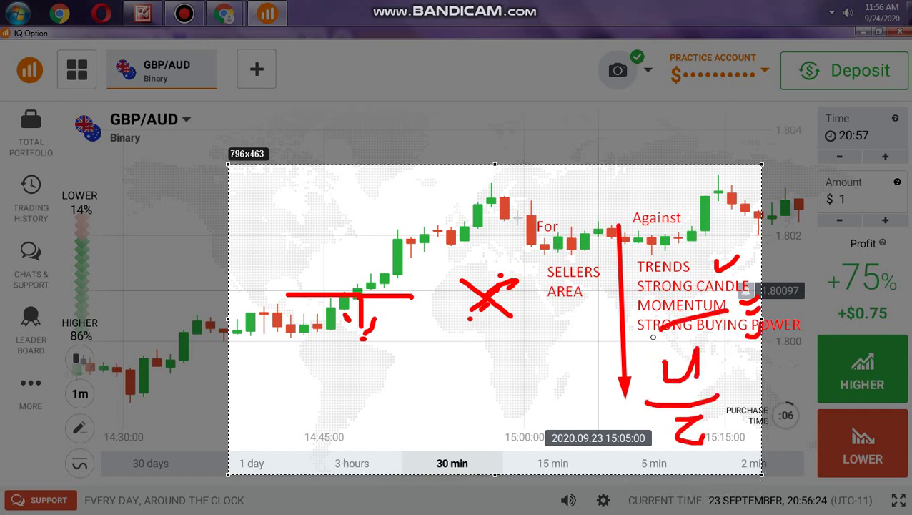
{"action": "mouse_move", "coordinate": [669, 333]}
{"action": "left_mouse_down"}
{"action": "mouse_move", "coordinate": [759, 400]}
{"action": "mouse_move", "coordinate": [643, 337]}
{"action": "left_mouse_up"}
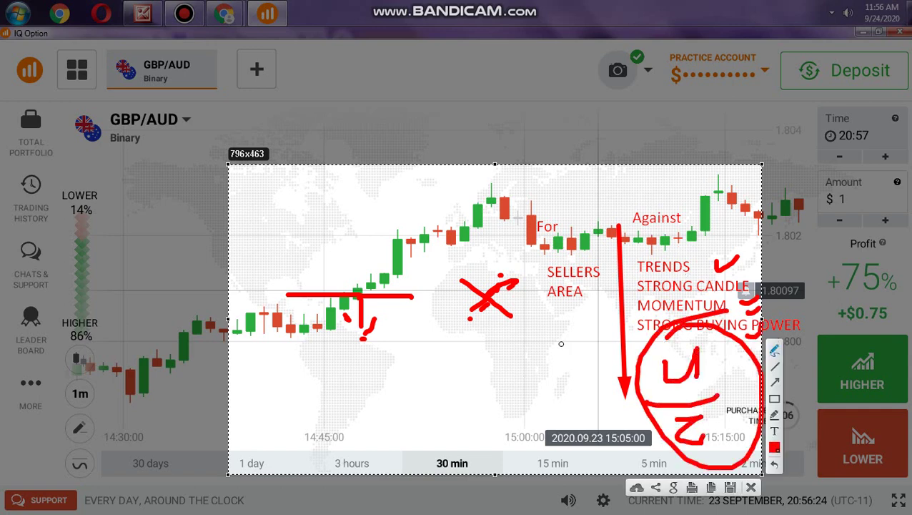
Draw a second freehand line just below the red horizontal one, and circle "Against" with two arrows pointing at it.
{"action": "left_click_drag", "start_coordinate": [261, 310], "coordinate": [397, 301]}
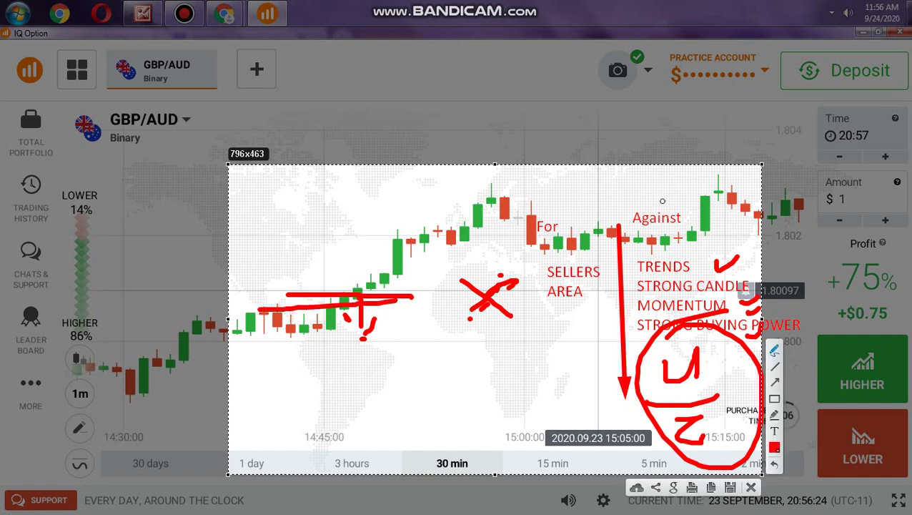
{"action": "left_click_drag", "start_coordinate": [663, 164], "coordinate": [673, 195]}
{"action": "mouse_move", "coordinate": [662, 188]}
{"action": "left_mouse_down"}
{"action": "mouse_move", "coordinate": [688, 183]}
{"action": "mouse_move", "coordinate": [641, 207]}
{"action": "mouse_move", "coordinate": [691, 216]}
{"action": "left_mouse_up"}
{"action": "mouse_move", "coordinate": [600, 169]}
{"action": "left_mouse_down"}
{"action": "mouse_move", "coordinate": [629, 187]}
{"action": "mouse_move", "coordinate": [624, 201]}
{"action": "left_mouse_up"}
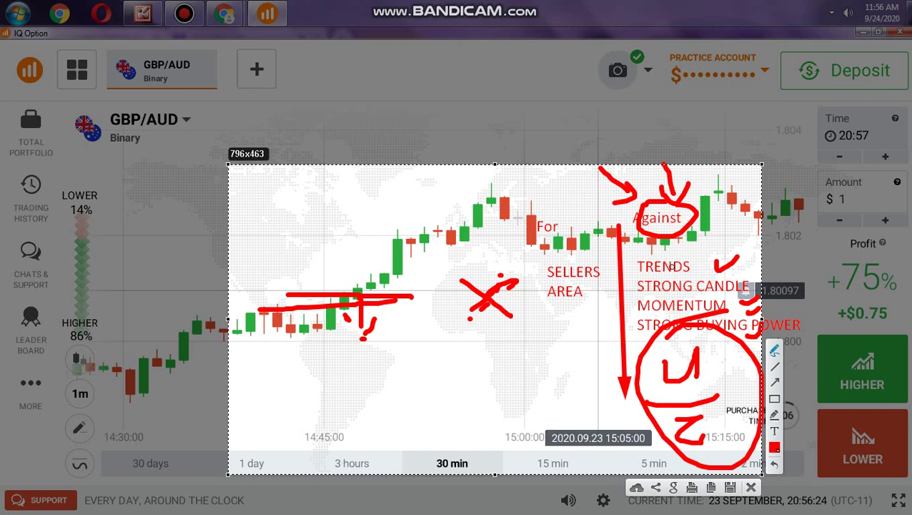
Write "20%" by hand beside the latest candles and draw over its first digit.
{"action": "mouse_move", "coordinate": [805, 241]}
{"action": "left_mouse_down"}
{"action": "mouse_move", "coordinate": [796, 271]}
{"action": "mouse_move", "coordinate": [814, 241]}
{"action": "left_mouse_up"}
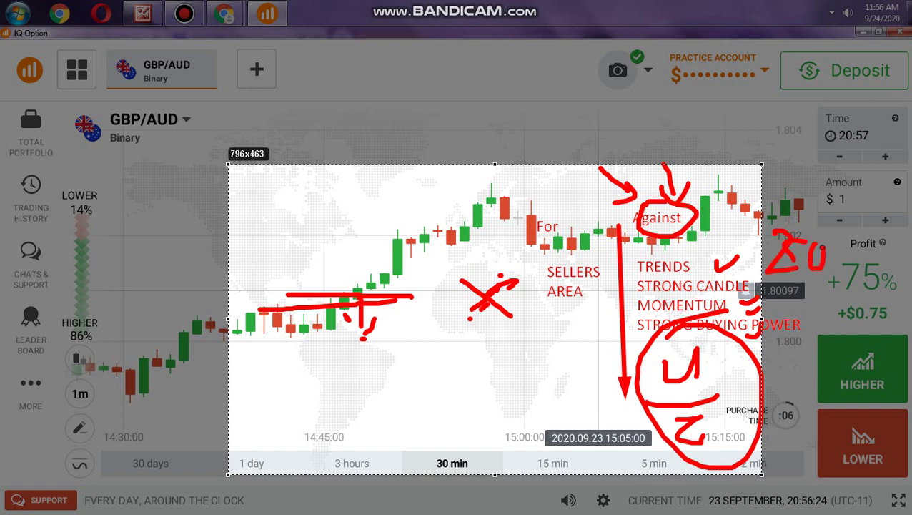
{"action": "left_click_drag", "start_coordinate": [873, 223], "coordinate": [831, 273]}
{"action": "left_click_drag", "start_coordinate": [842, 223], "coordinate": [840, 224]}
{"action": "left_click_drag", "start_coordinate": [855, 253], "coordinate": [860, 262]}
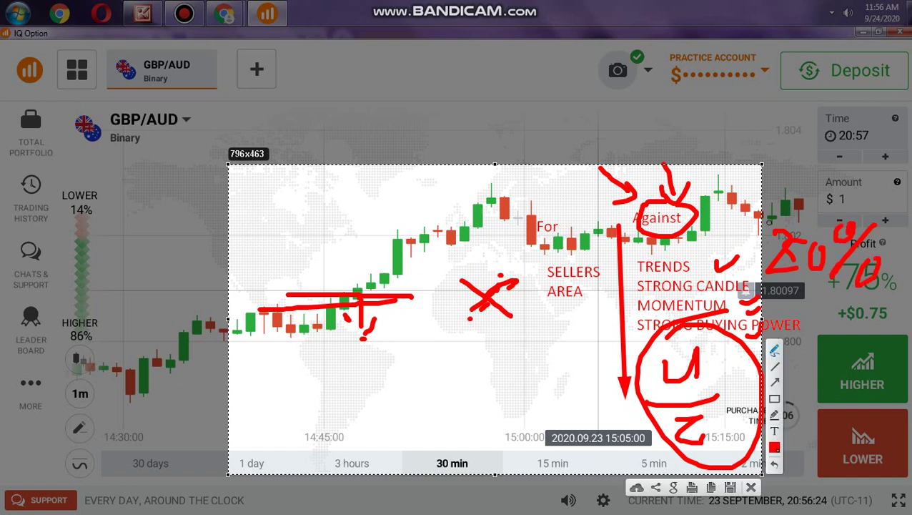
{"action": "mouse_move", "coordinate": [801, 214]}
{"action": "left_mouse_down"}
{"action": "mouse_move", "coordinate": [778, 233]}
{"action": "mouse_move", "coordinate": [768, 277]}
{"action": "left_mouse_up"}
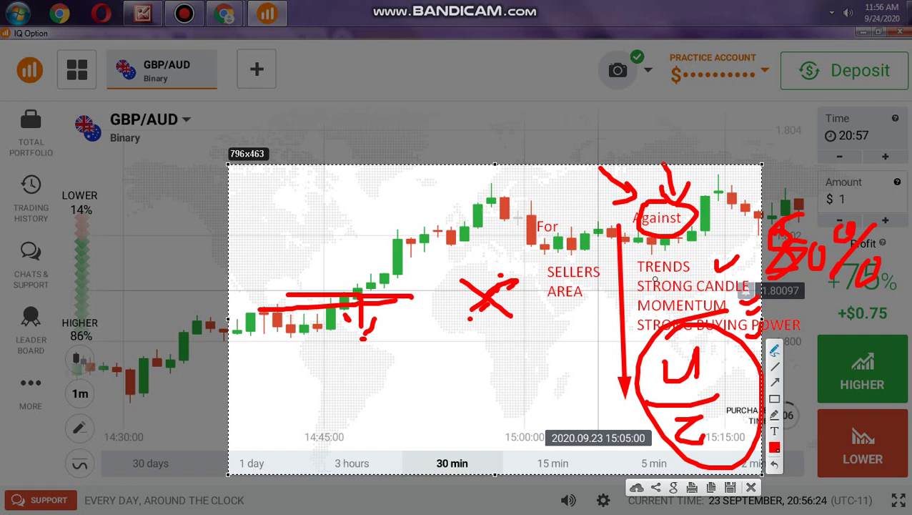
Draw an upward arrow along the rising candles just before 15:15 and write "50%" beside its tip.
{"action": "left_click_drag", "start_coordinate": [692, 253], "coordinate": [727, 208]}
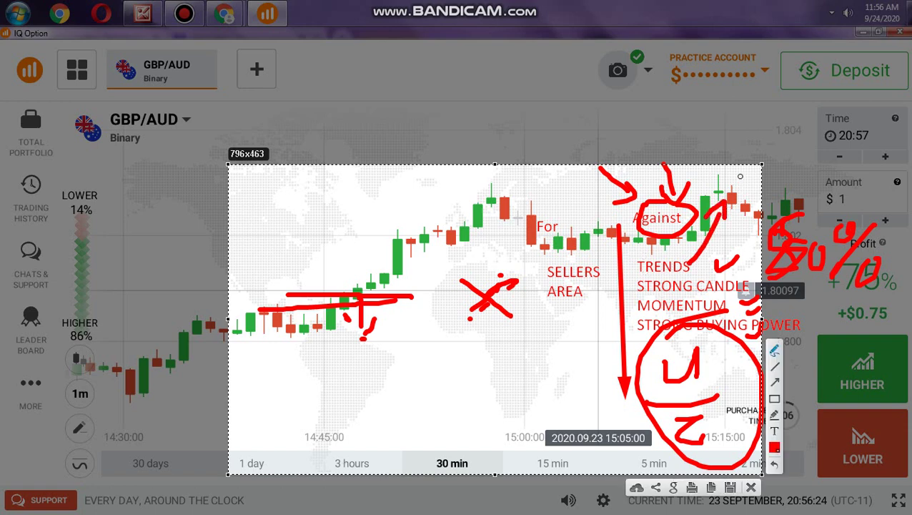
{"action": "mouse_move", "coordinate": [743, 171]}
{"action": "left_mouse_down"}
{"action": "mouse_move", "coordinate": [733, 192]}
{"action": "mouse_move", "coordinate": [749, 183]}
{"action": "left_mouse_up"}
{"action": "mouse_move", "coordinate": [796, 167]}
{"action": "left_mouse_down"}
{"action": "mouse_move", "coordinate": [768, 212]}
{"action": "mouse_move", "coordinate": [777, 166]}
{"action": "left_mouse_up"}
{"action": "left_click_drag", "start_coordinate": [791, 198], "coordinate": [795, 204]}
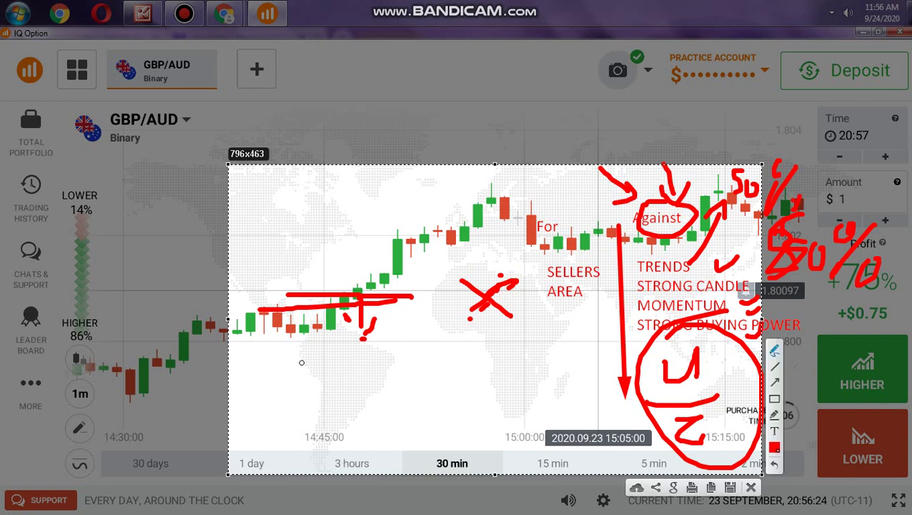
Trace the uptrend freehand from just after 14:30, and circle the rising candles after 14:45 with arrows pointing at them.
{"action": "mouse_move", "coordinate": [152, 396]}
{"action": "left_mouse_down"}
{"action": "mouse_move", "coordinate": [236, 314]}
{"action": "mouse_move", "coordinate": [346, 293]}
{"action": "mouse_move", "coordinate": [364, 277]}
{"action": "left_mouse_up"}
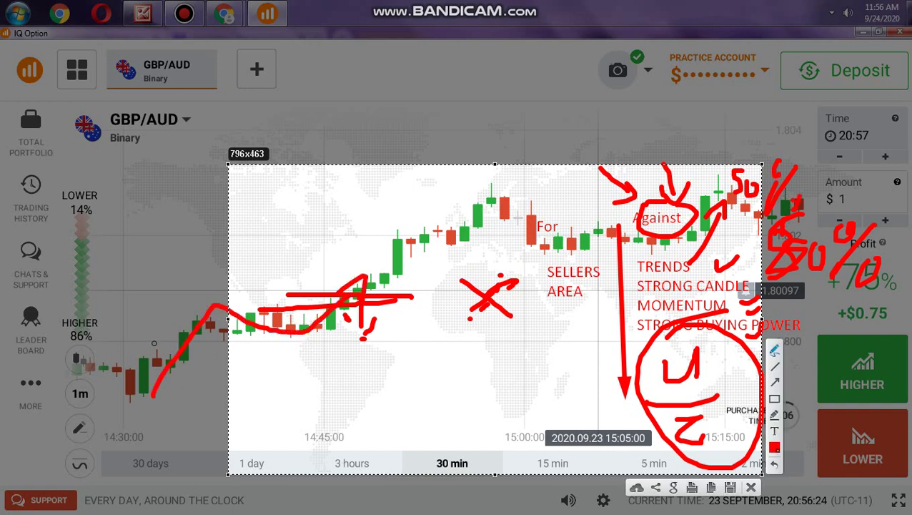
{"action": "left_click_drag", "start_coordinate": [409, 230], "coordinate": [413, 293]}
{"action": "mouse_move", "coordinate": [422, 399]}
{"action": "left_mouse_down"}
{"action": "mouse_move", "coordinate": [408, 316]}
{"action": "mouse_move", "coordinate": [440, 341]}
{"action": "left_mouse_up"}
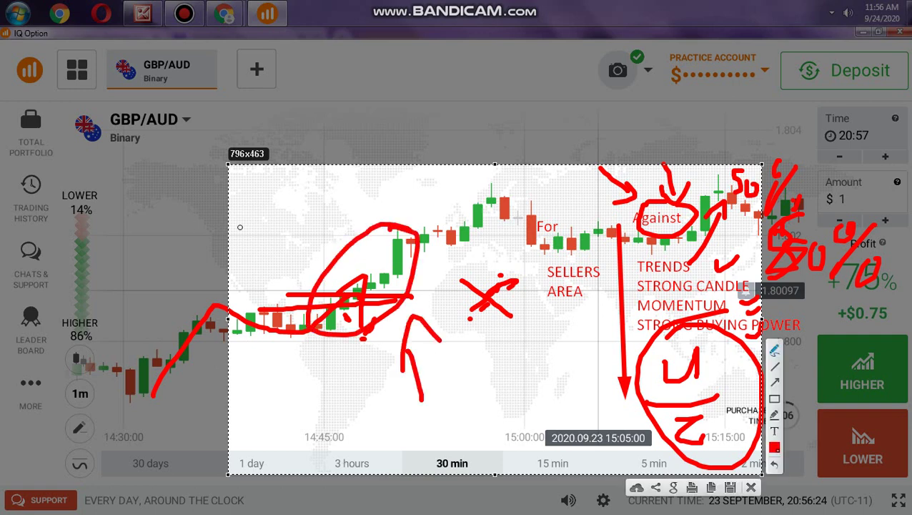
{"action": "mouse_move", "coordinate": [266, 250]}
{"action": "left_mouse_down"}
{"action": "mouse_move", "coordinate": [312, 268]}
{"action": "mouse_move", "coordinate": [287, 276]}
{"action": "left_mouse_up"}
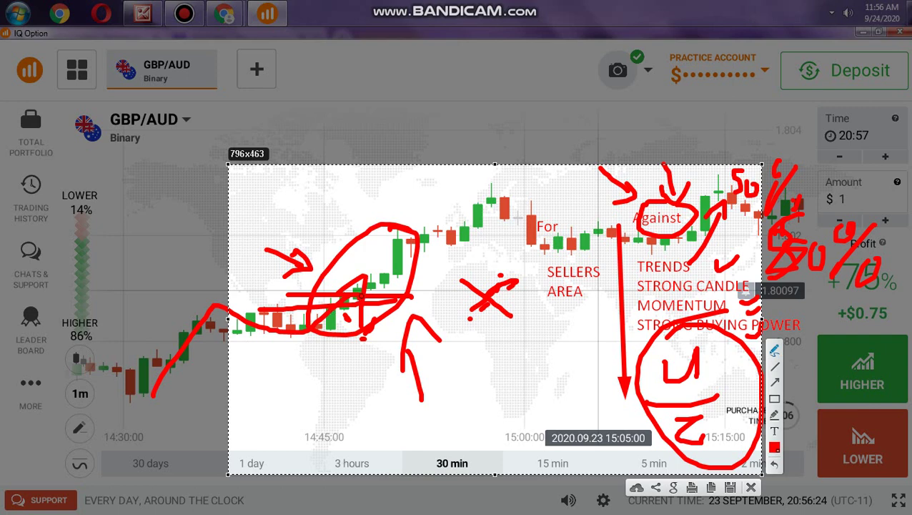
Add a looped handwritten note above the circled candles and write "4 losses" along the upper part of the chart.
{"action": "left_click_drag", "start_coordinate": [320, 224], "coordinate": [329, 235]}
{"action": "left_click_drag", "start_coordinate": [339, 218], "coordinate": [318, 235]}
{"action": "mouse_move", "coordinate": [343, 192]}
{"action": "left_mouse_down"}
{"action": "mouse_move", "coordinate": [350, 208]}
{"action": "mouse_move", "coordinate": [357, 183]}
{"action": "left_mouse_up"}
{"action": "left_click_drag", "start_coordinate": [430, 183], "coordinate": [428, 205]}
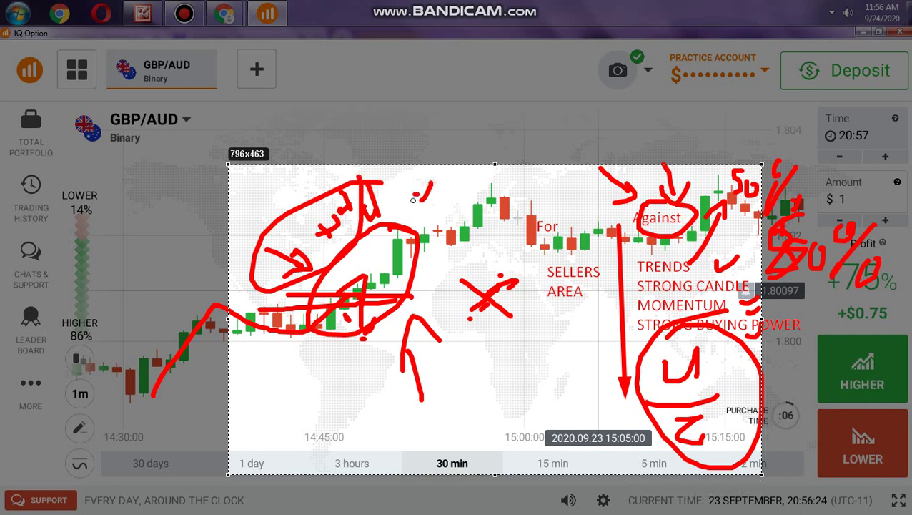
{"action": "mouse_move", "coordinate": [452, 173]}
{"action": "left_mouse_down"}
{"action": "mouse_move", "coordinate": [461, 193]}
{"action": "mouse_move", "coordinate": [472, 173]}
{"action": "mouse_move", "coordinate": [502, 200]}
{"action": "mouse_move", "coordinate": [523, 183]}
{"action": "mouse_move", "coordinate": [534, 199]}
{"action": "mouse_move", "coordinate": [589, 186]}
{"action": "left_mouse_up"}
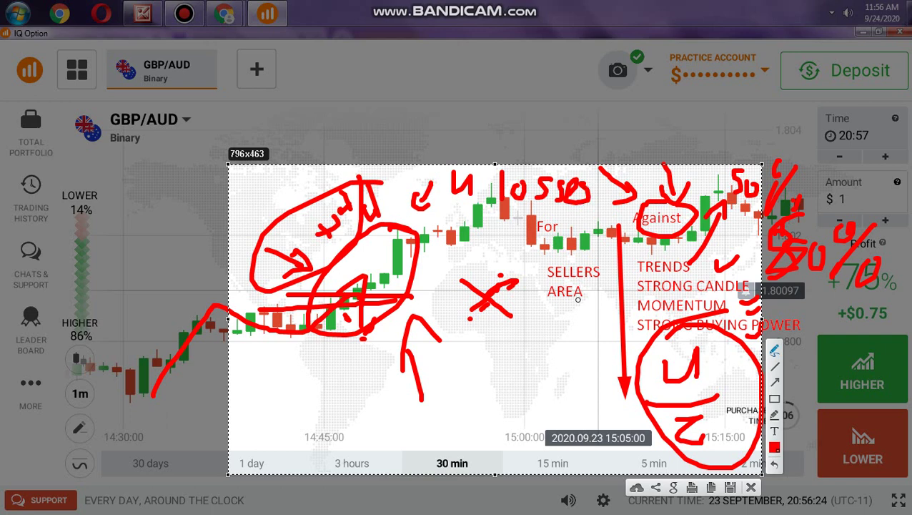
Circle "For" and emphasize the "TRENDS", "STRONG CANDLE" and "MOMENTUM" entries with freehand underlines and ticks.
{"action": "mouse_move", "coordinate": [565, 226]}
{"action": "left_mouse_down"}
{"action": "mouse_move", "coordinate": [530, 217]}
{"action": "mouse_move", "coordinate": [535, 236]}
{"action": "left_mouse_up"}
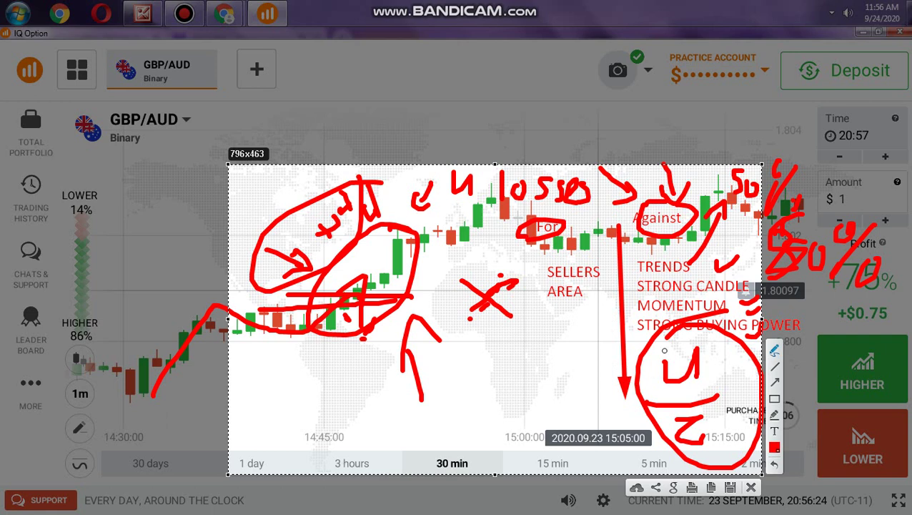
{"action": "left_click_drag", "start_coordinate": [662, 280], "coordinate": [702, 269]}
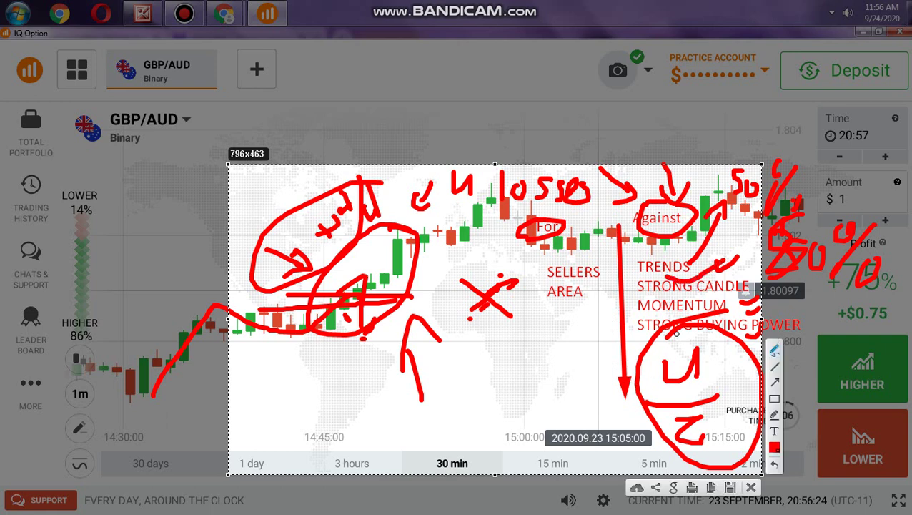
{"action": "left_click_drag", "start_coordinate": [685, 300], "coordinate": [749, 272]}
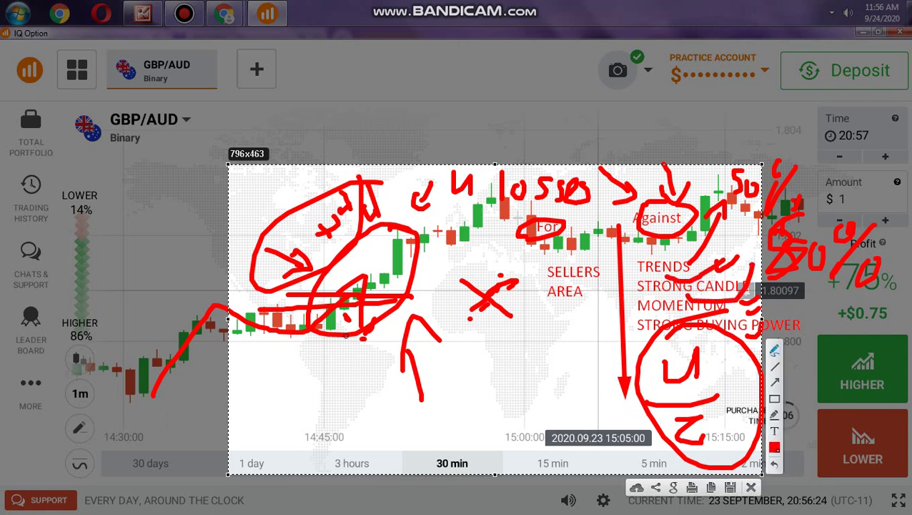
{"action": "left_click_drag", "start_coordinate": [691, 309], "coordinate": [707, 297]}
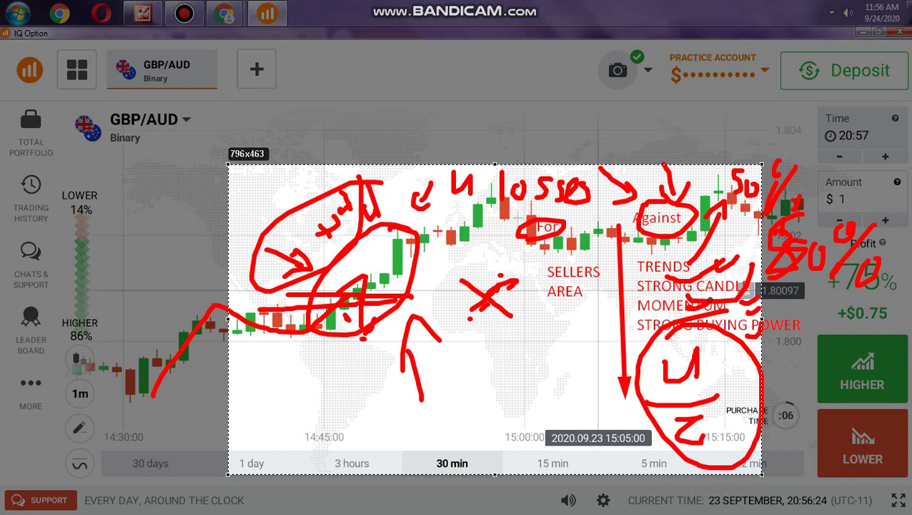
Mark the circled rising candles and the area beside the fraction with more freehand strokes, and close the annotated capture.
{"action": "left_click_drag", "start_coordinate": [335, 302], "coordinate": [324, 290]}
{"action": "mouse_move", "coordinate": [391, 248]}
{"action": "left_mouse_down"}
{"action": "mouse_move", "coordinate": [328, 311]}
{"action": "mouse_move", "coordinate": [348, 300]}
{"action": "left_mouse_up"}
{"action": "left_click_drag", "start_coordinate": [625, 350], "coordinate": [651, 333]}
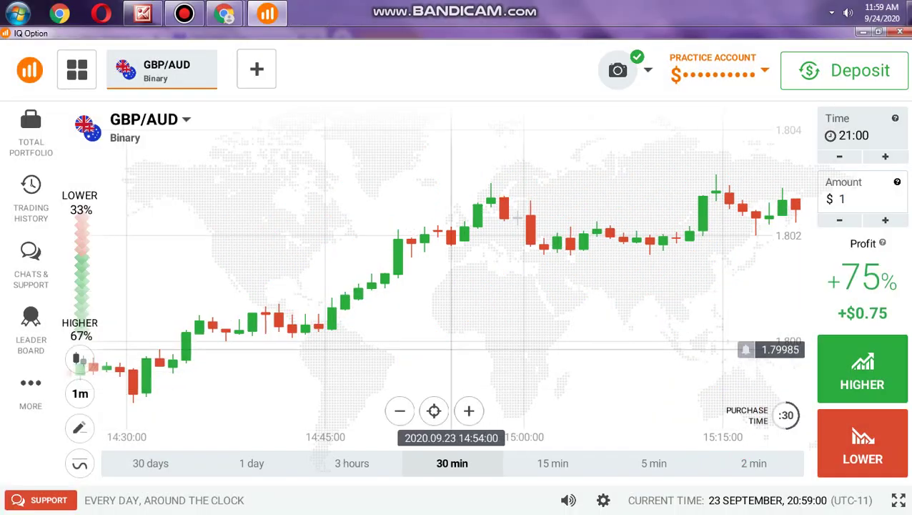
Examine the GBP/AUD rise around 14:45 at wider and closer ranges, ending on candles from before 14:00 to after 15:00.
{"action": "scroll", "coordinate": [343, 322], "scroll_direction": "down", "scroll_amount": 3}
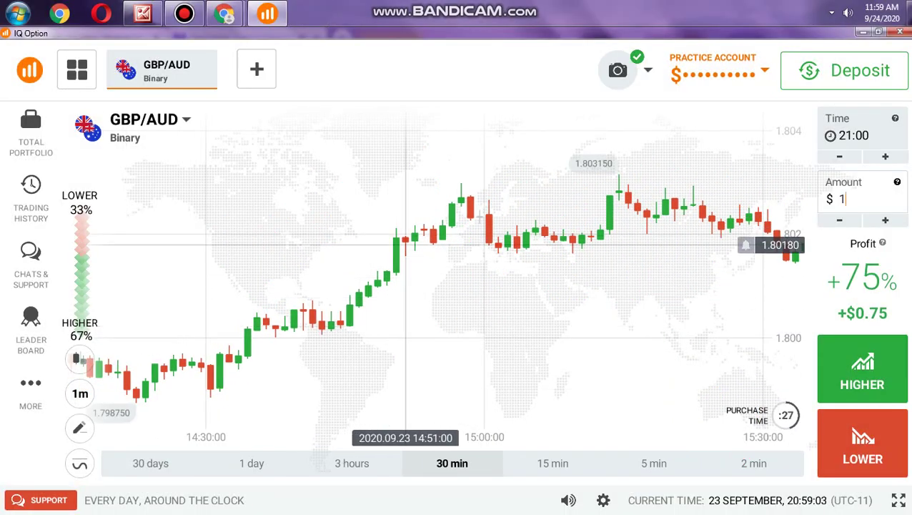
{"action": "scroll", "coordinate": [429, 303], "scroll_direction": "up", "scroll_amount": 2}
{"action": "scroll", "coordinate": [436, 304], "scroll_direction": "down", "scroll_amount": 5}
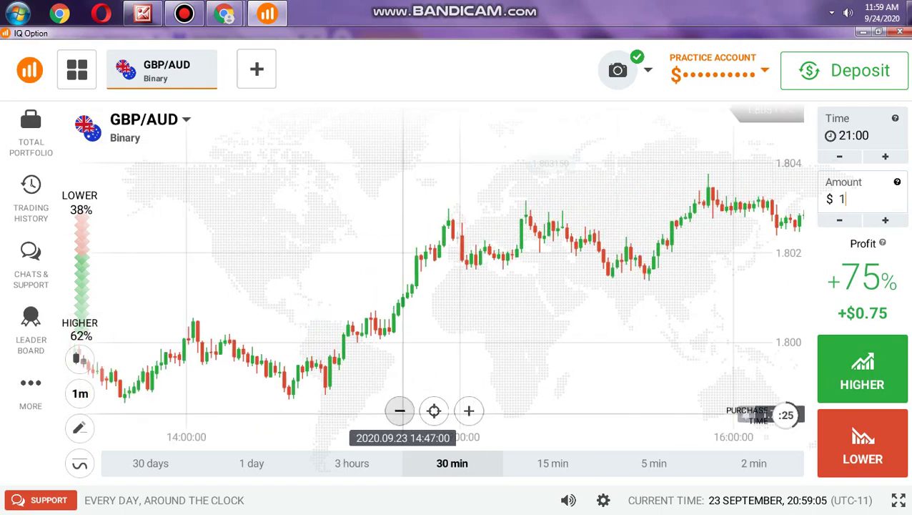
{"action": "scroll", "coordinate": [486, 300], "scroll_direction": "up", "scroll_amount": 3}
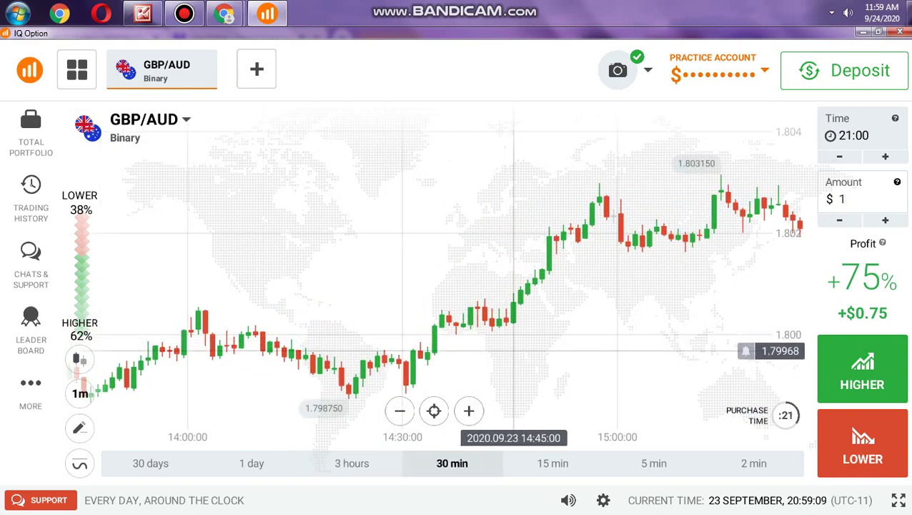
Compare the GBP/AUD rise between 14:30 and 15:00 with the surrounding candles at closer and wider time ranges.
{"action": "scroll", "coordinate": [513, 351], "scroll_direction": "up", "scroll_amount": 2}
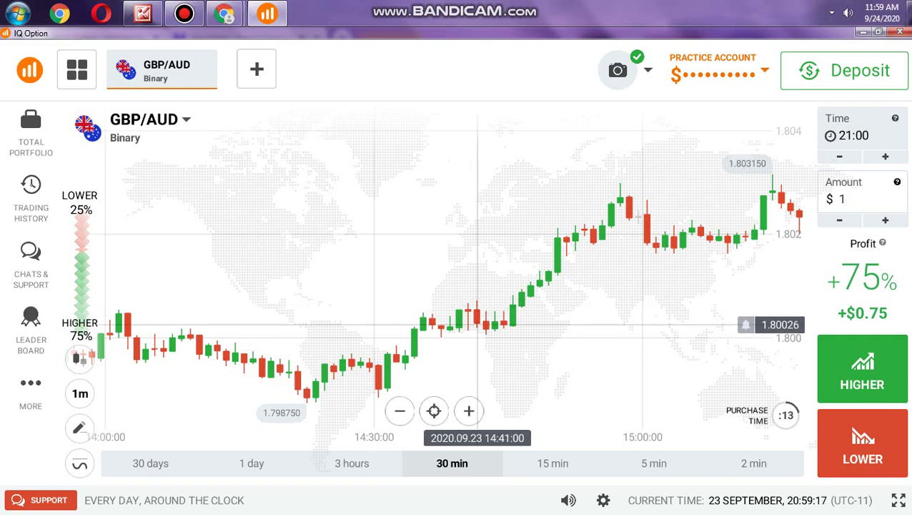
{"action": "scroll", "coordinate": [478, 325], "scroll_direction": "down", "scroll_amount": 3}
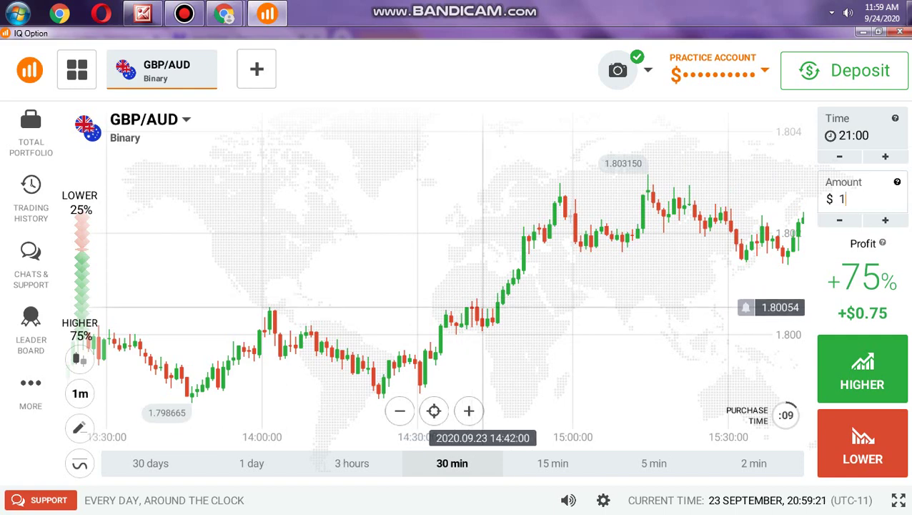
{"action": "scroll", "coordinate": [486, 325], "scroll_direction": "up", "scroll_amount": 3}
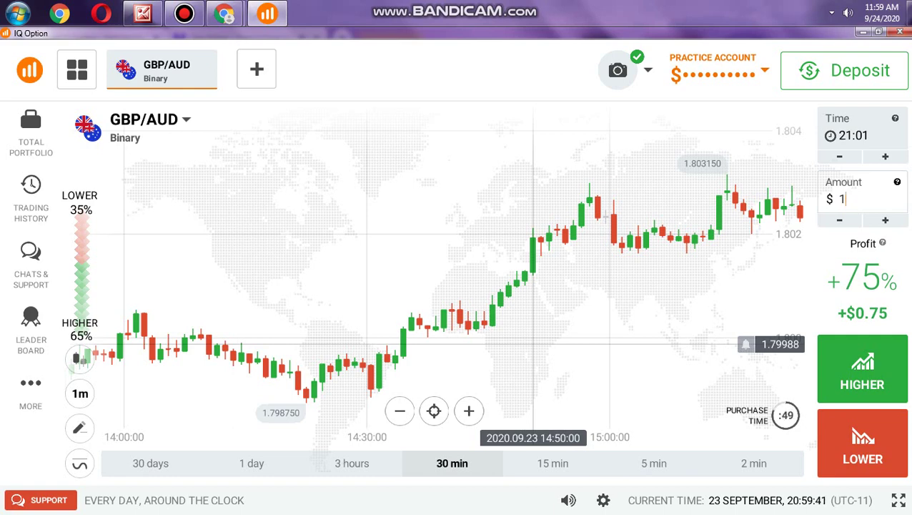
{"action": "scroll", "coordinate": [461, 272], "scroll_direction": "up", "scroll_amount": 1}
{"action": "scroll", "coordinate": [367, 325], "scroll_direction": "down", "scroll_amount": 5}
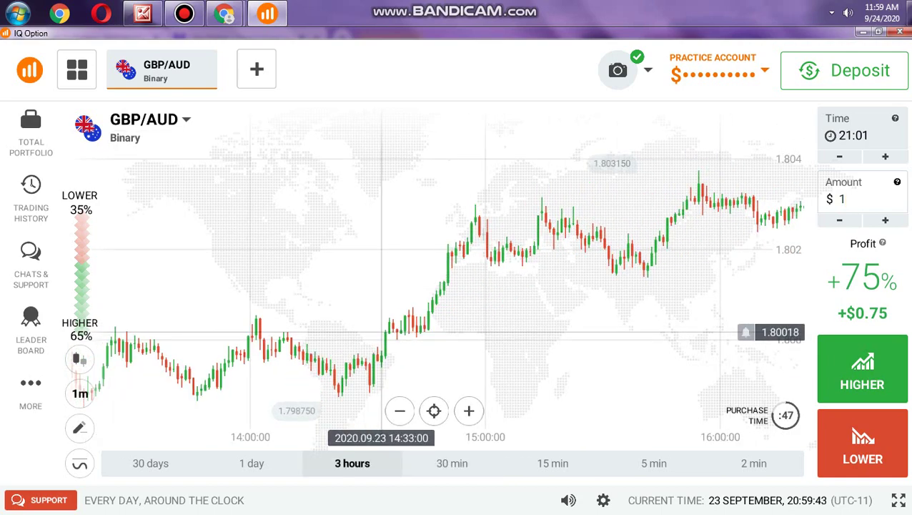
{"action": "scroll", "coordinate": [381, 332], "scroll_direction": "down", "scroll_amount": 1}
Examine the earlier GBP/AUD candles back through 12:00, focusing on the volatile stretch between 10:00 and 11:00.
{"action": "left_click_drag", "start_coordinate": [328, 352], "coordinate": [573, 350]}
{"action": "left_click_drag", "start_coordinate": [301, 346], "coordinate": [584, 346]}
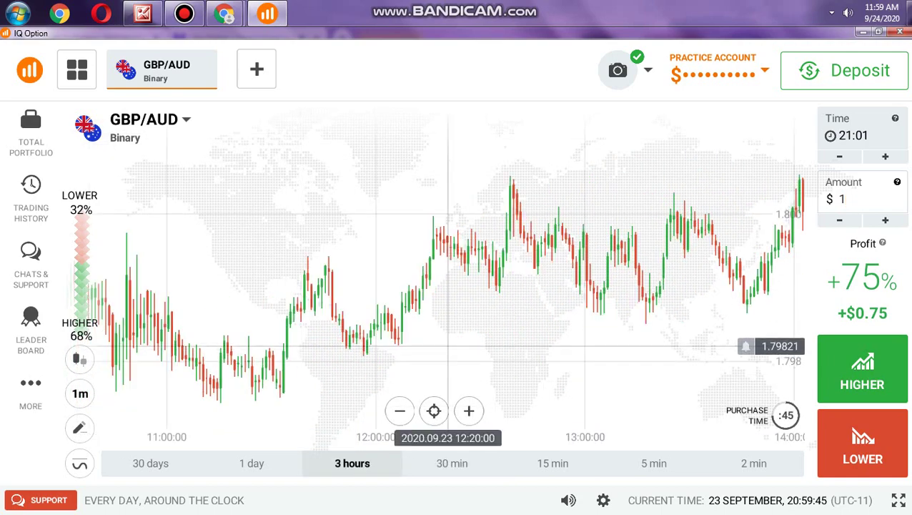
{"action": "scroll", "coordinate": [448, 345], "scroll_direction": "left", "scroll_amount": 8}
{"action": "scroll", "coordinate": [293, 330], "scroll_direction": "up", "scroll_amount": 3}
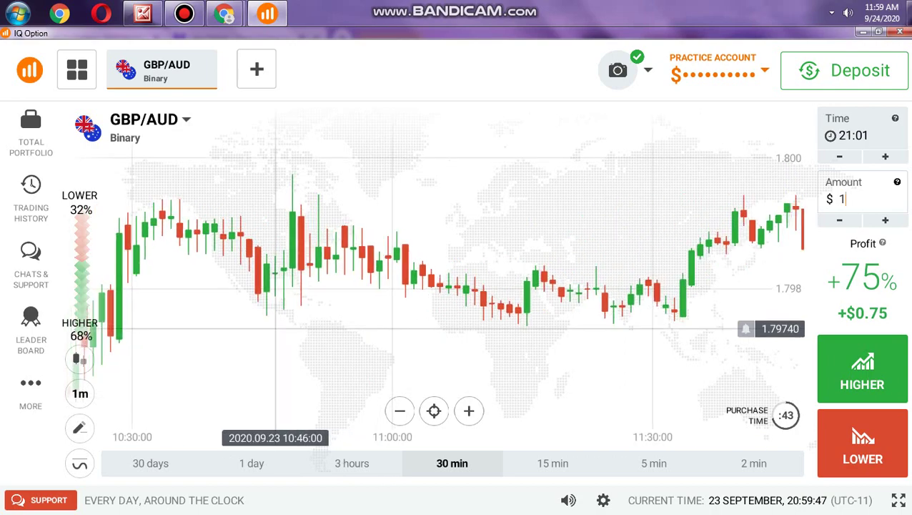
{"action": "scroll", "coordinate": [275, 330], "scroll_direction": "down", "scroll_amount": 4}
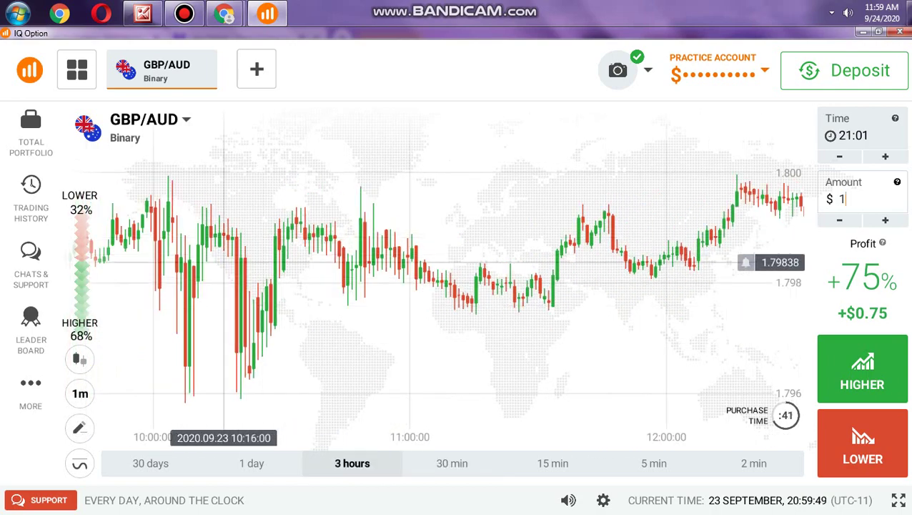
{"action": "scroll", "coordinate": [224, 262], "scroll_direction": "left", "scroll_amount": 5}
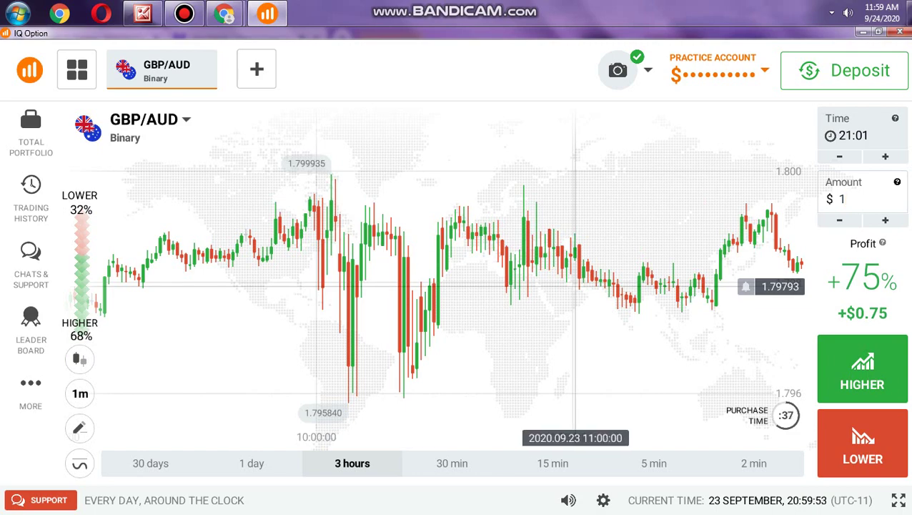
{"action": "scroll", "coordinate": [453, 322], "scroll_direction": "up", "scroll_amount": 4}
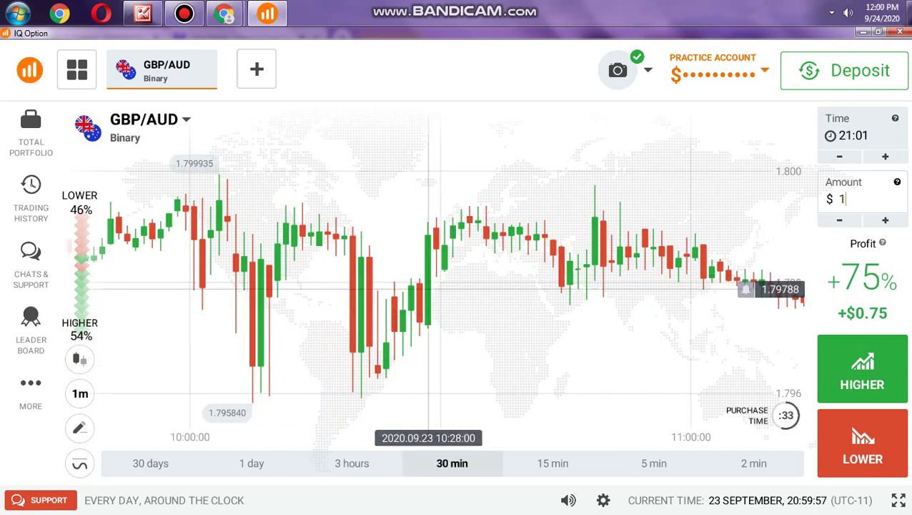
{"action": "scroll", "coordinate": [443, 292], "scroll_direction": "down", "scroll_amount": 2}
{"action": "scroll", "coordinate": [497, 323], "scroll_direction": "down", "scroll_amount": 2}
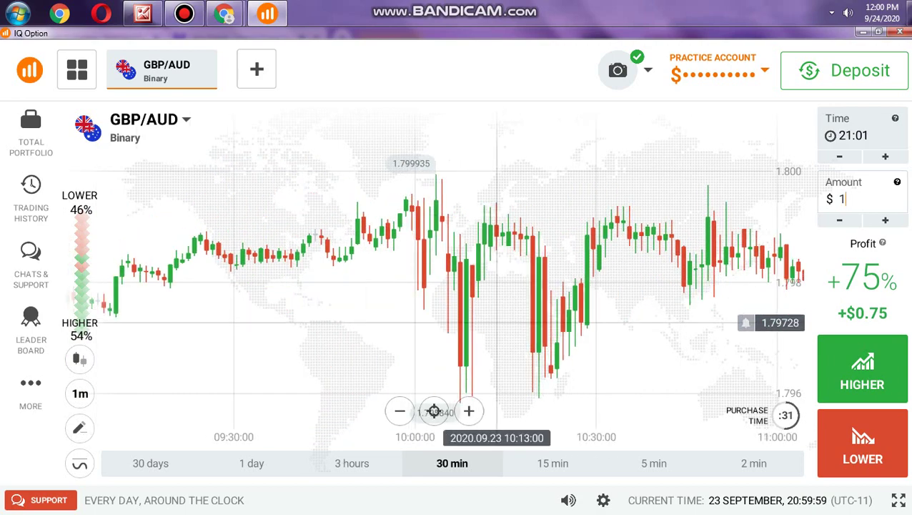
Examine the GBP/AUD history before 09:30, ending on the decline between 05:30 and 06:30.
{"action": "left_click_drag", "start_coordinate": [273, 324], "coordinate": [462, 322]}
{"action": "left_click_drag", "start_coordinate": [235, 320], "coordinate": [606, 329]}
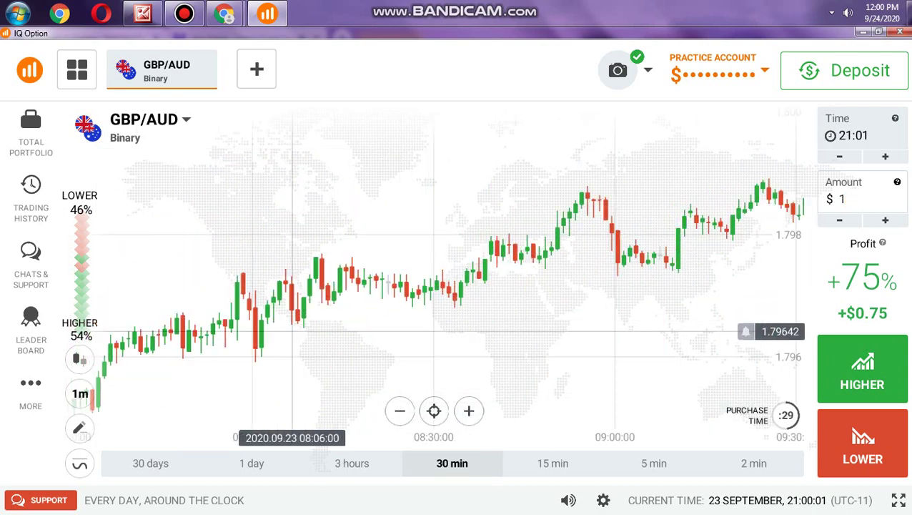
{"action": "scroll", "coordinate": [292, 325], "scroll_direction": "left", "scroll_amount": 10}
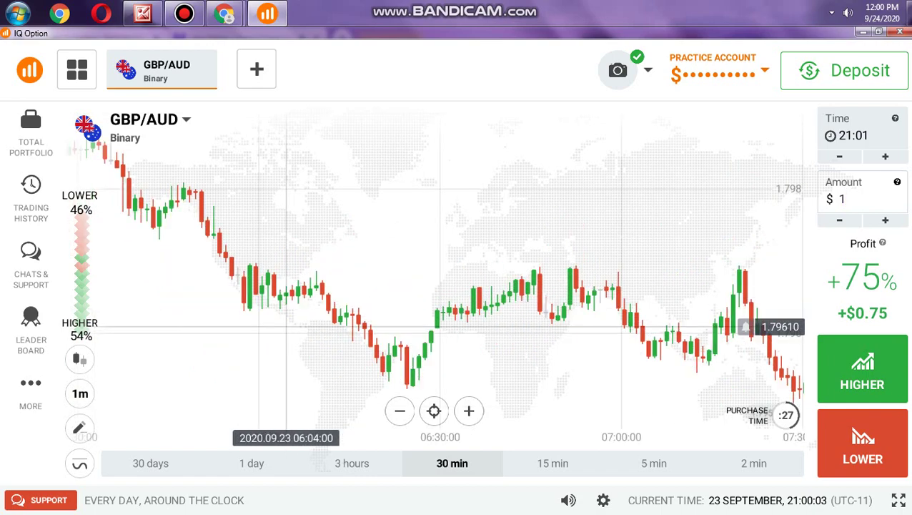
{"action": "scroll", "coordinate": [286, 329], "scroll_direction": "down", "scroll_amount": 4}
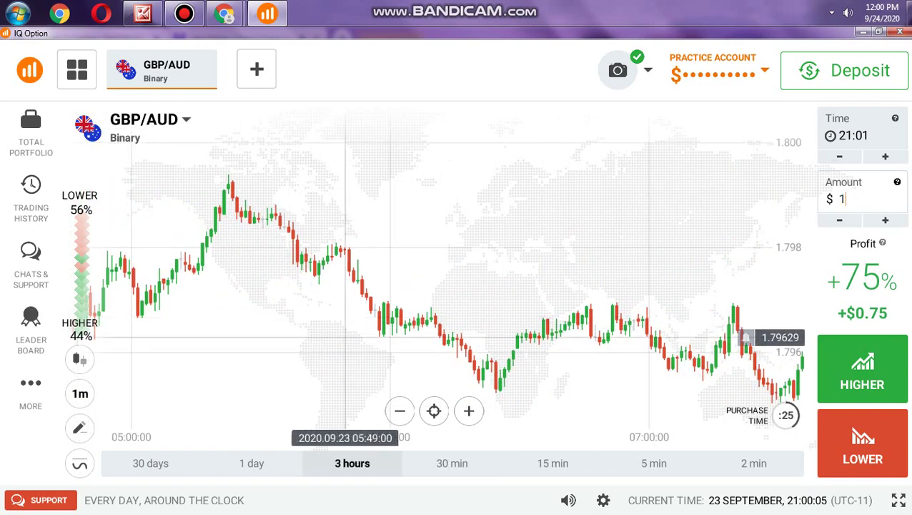
{"action": "scroll", "coordinate": [325, 330], "scroll_direction": "up", "scroll_amount": 3}
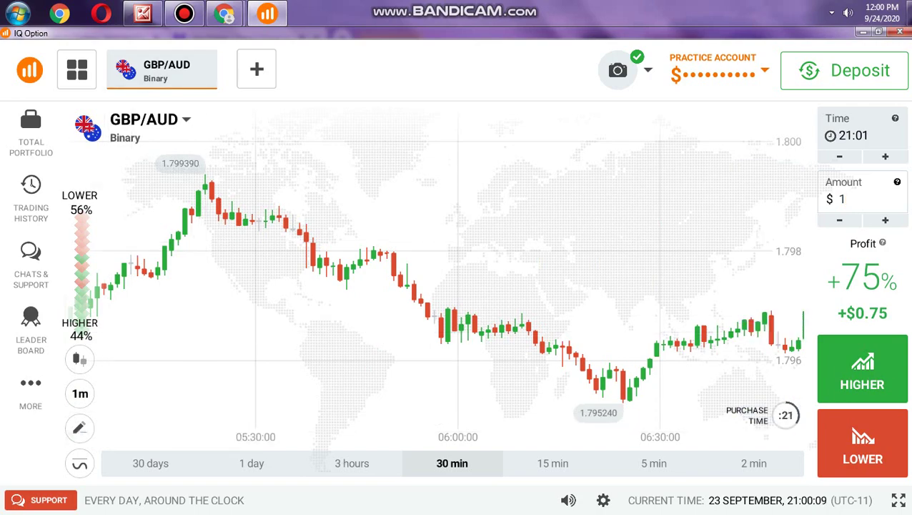
Capture a 909x518 area of the declining chart and draw a long downward arrow with a smaller freehand one beneath it.
{"action": "left_click", "coordinate": [184, 13]}
{"action": "left_click", "coordinate": [185, 13]}
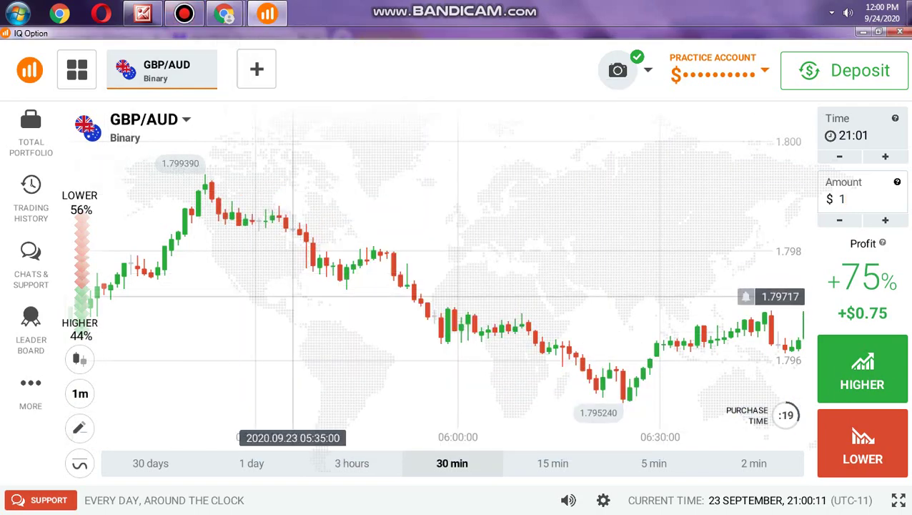
{"action": "key", "text": "Print"}
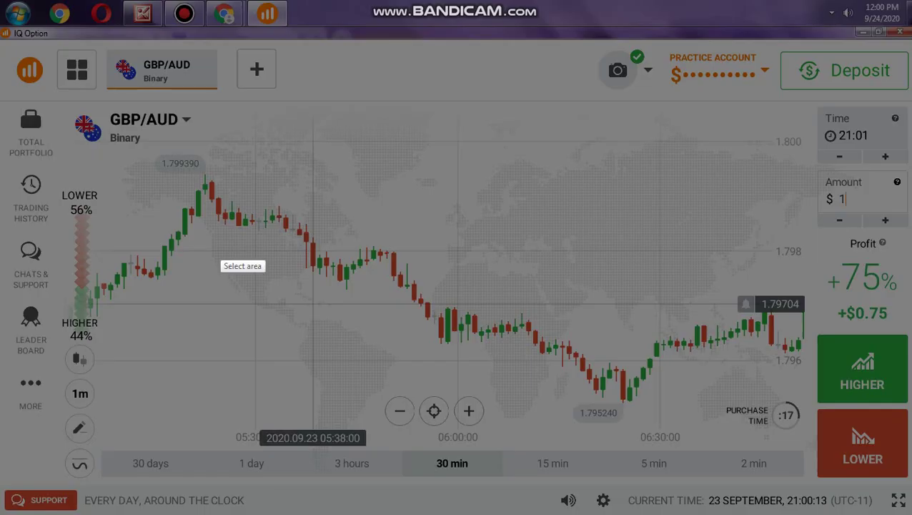
{"action": "left_click_drag", "start_coordinate": [158, 141], "coordinate": [767, 489]}
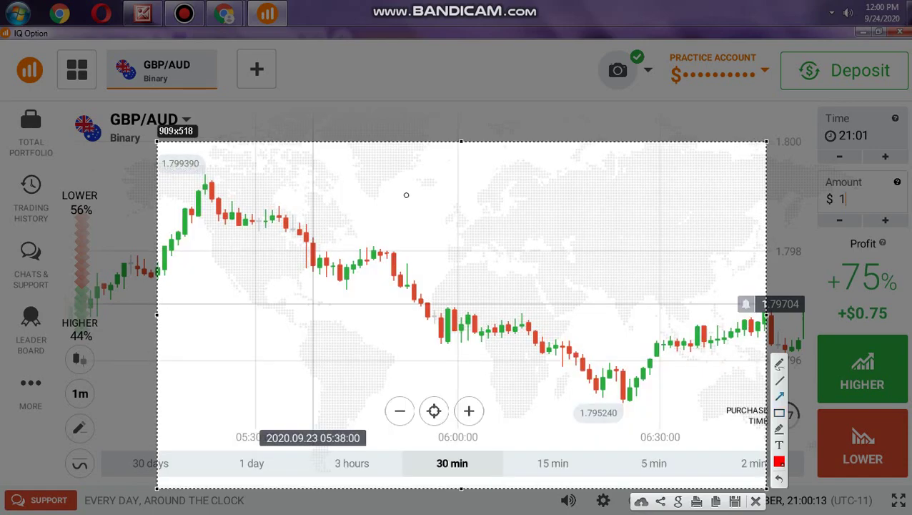
{"action": "left_click_drag", "start_coordinate": [399, 190], "coordinate": [631, 296]}
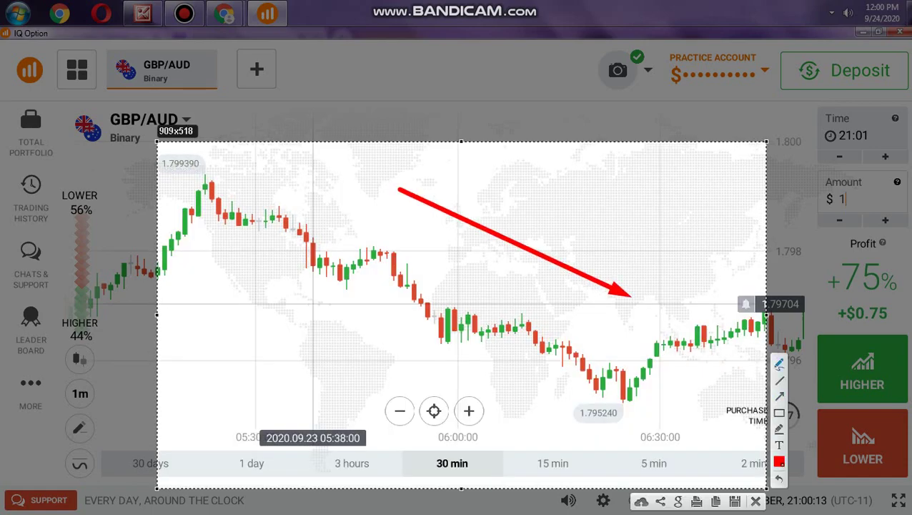
{"action": "mouse_move", "coordinate": [443, 249]}
{"action": "left_mouse_down"}
{"action": "mouse_move", "coordinate": [463, 256]}
{"action": "mouse_move", "coordinate": [467, 280]}
{"action": "left_mouse_up"}
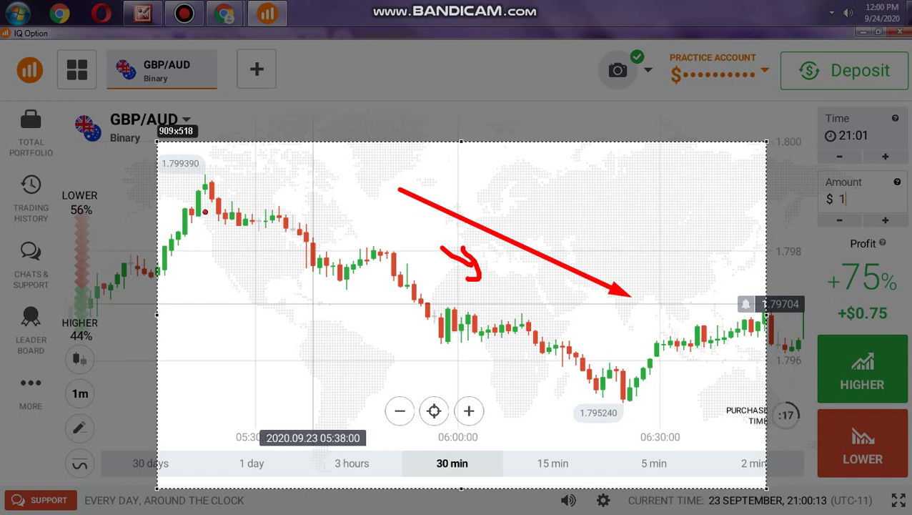
Mark the two swing-high levels and their candles with freehand lines, add vertical strokes below the decline, and close the capture.
{"action": "mouse_move", "coordinate": [208, 213]}
{"action": "left_mouse_down"}
{"action": "mouse_move", "coordinate": [341, 214]}
{"action": "mouse_move", "coordinate": [292, 199]}
{"action": "mouse_move", "coordinate": [308, 184]}
{"action": "left_mouse_up"}
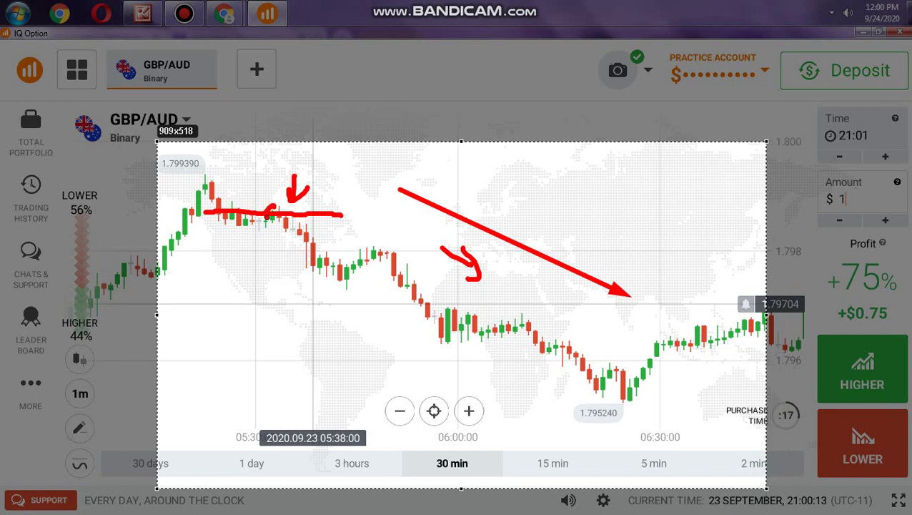
{"action": "left_click_drag", "start_coordinate": [275, 206], "coordinate": [277, 215]}
{"action": "mouse_move", "coordinate": [334, 179]}
{"action": "left_mouse_down"}
{"action": "mouse_move", "coordinate": [312, 218]}
{"action": "mouse_move", "coordinate": [328, 231]}
{"action": "mouse_move", "coordinate": [320, 241]}
{"action": "left_mouse_up"}
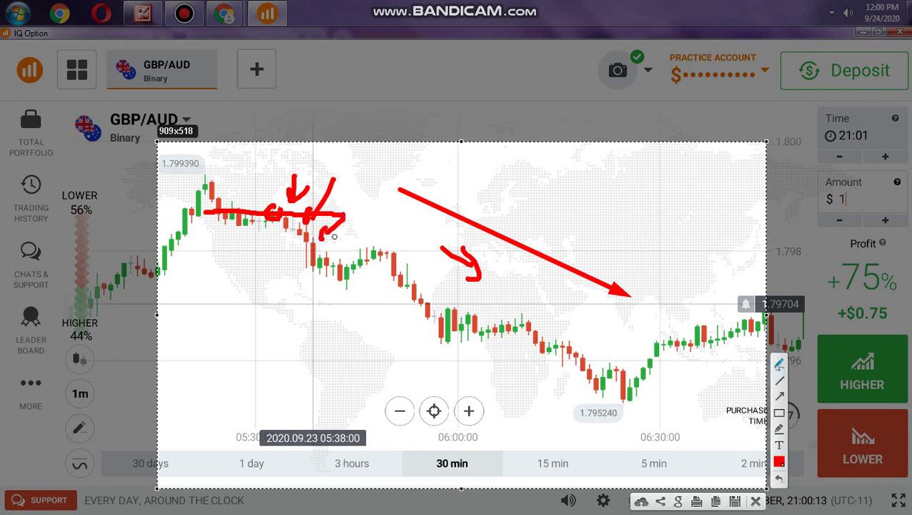
{"action": "left_click_drag", "start_coordinate": [401, 303], "coordinate": [414, 411]}
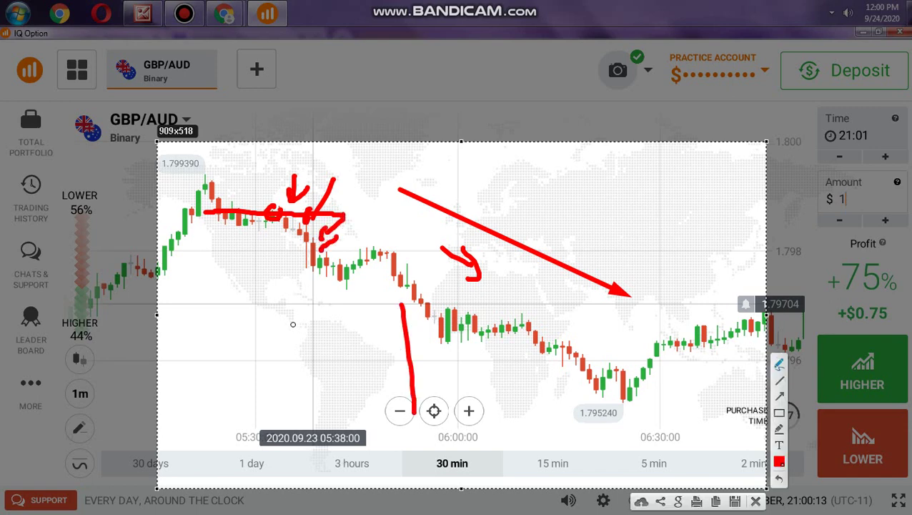
{"action": "mouse_move", "coordinate": [298, 313]}
{"action": "left_mouse_down"}
{"action": "mouse_move", "coordinate": [300, 341]}
{"action": "mouse_move", "coordinate": [298, 311]}
{"action": "left_mouse_up"}
{"action": "left_click_drag", "start_coordinate": [364, 249], "coordinate": [408, 249]}
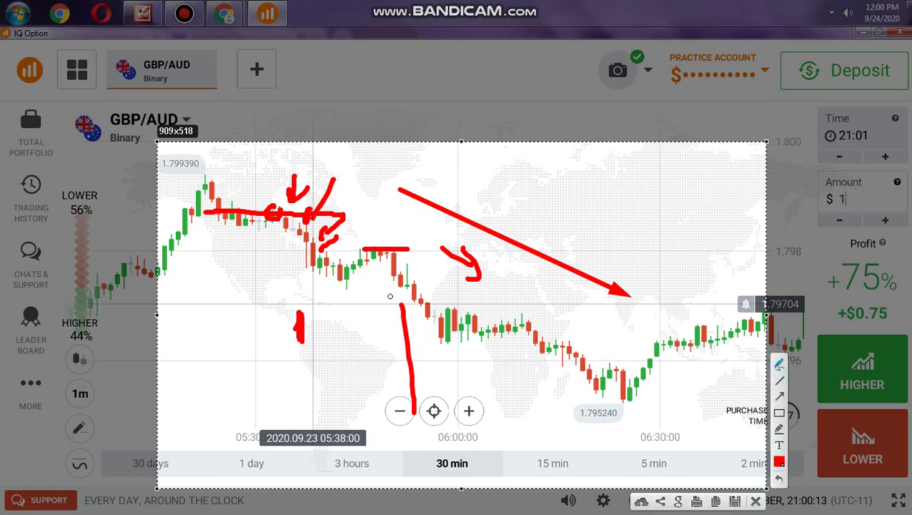
{"action": "left_click", "coordinate": [755, 500]}
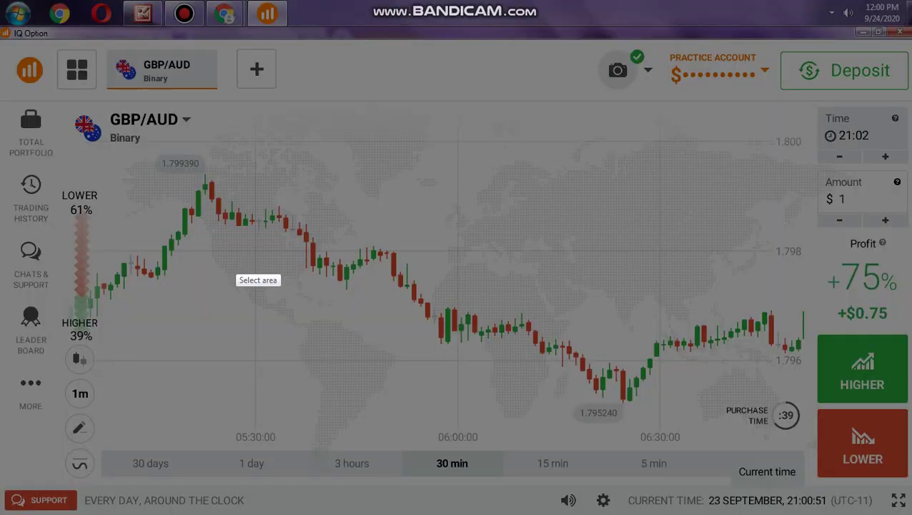
Capture a 702x492 area of the decline and draw freehand downward arrows above and below the candles.
{"action": "mouse_move", "coordinate": [157, 157]}
{"action": "left_mouse_down"}
{"action": "mouse_move", "coordinate": [169, 178]}
{"action": "mouse_move", "coordinate": [629, 500]}
{"action": "mouse_move", "coordinate": [628, 488]}
{"action": "left_mouse_up"}
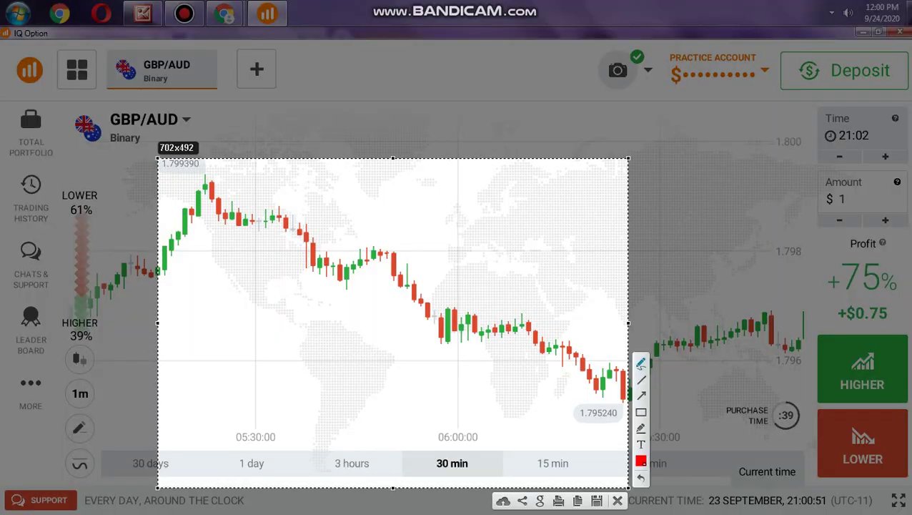
{"action": "left_click_drag", "start_coordinate": [305, 168], "coordinate": [550, 240]}
{"action": "left_click_drag", "start_coordinate": [503, 204], "coordinate": [536, 270]}
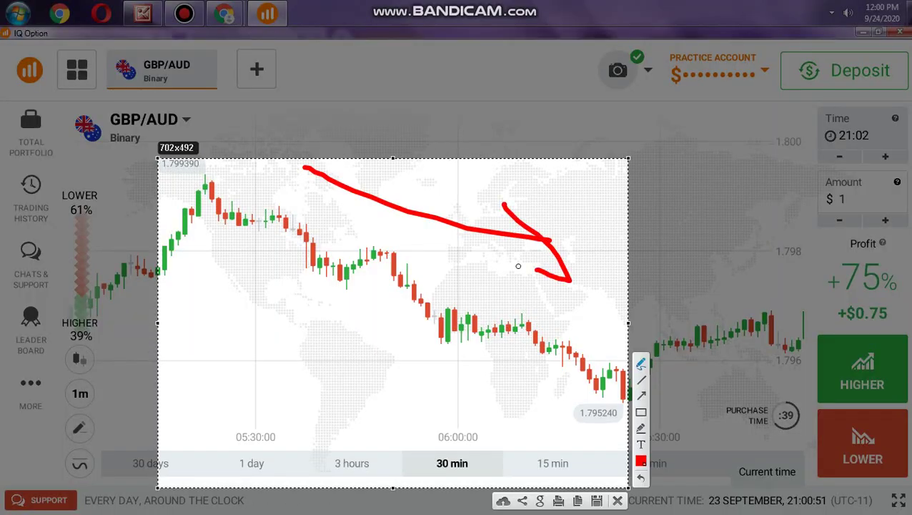
{"action": "mouse_move", "coordinate": [314, 333]}
{"action": "left_mouse_down"}
{"action": "mouse_move", "coordinate": [256, 326]}
{"action": "mouse_move", "coordinate": [330, 390]}
{"action": "left_mouse_up"}
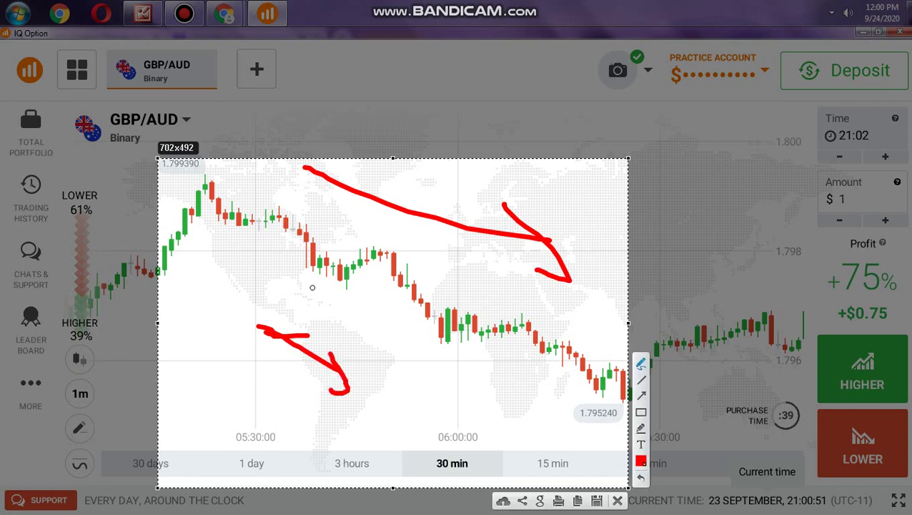
Mark the low and high of the pullback before 06:00 with horizontal lines and draw a vertical divider below the candles.
{"action": "left_click_drag", "start_coordinate": [324, 278], "coordinate": [449, 284]}
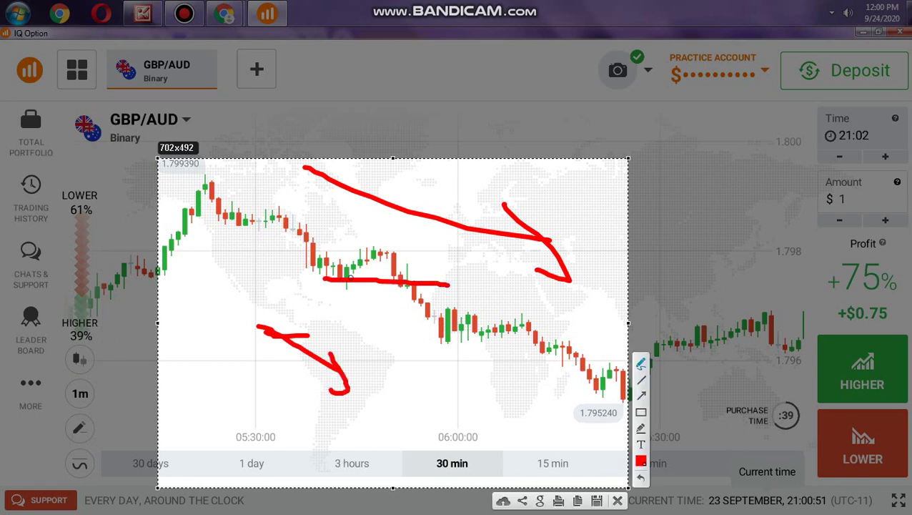
{"action": "mouse_move", "coordinate": [366, 248]}
{"action": "left_mouse_down"}
{"action": "mouse_move", "coordinate": [417, 250]}
{"action": "mouse_move", "coordinate": [393, 270]}
{"action": "mouse_move", "coordinate": [430, 247]}
{"action": "left_mouse_up"}
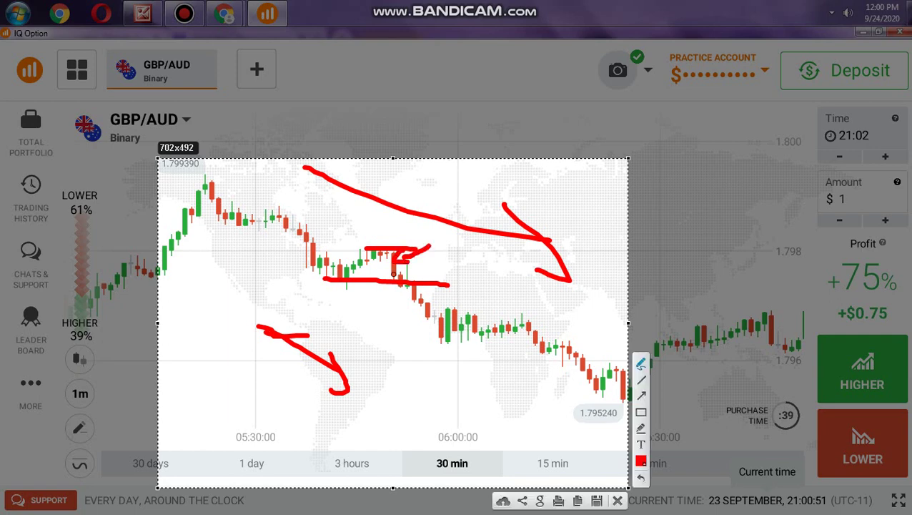
{"action": "left_click_drag", "start_coordinate": [421, 320], "coordinate": [428, 412]}
{"action": "right_click", "coordinate": [438, 304]}
{"action": "left_click", "coordinate": [383, 316]}
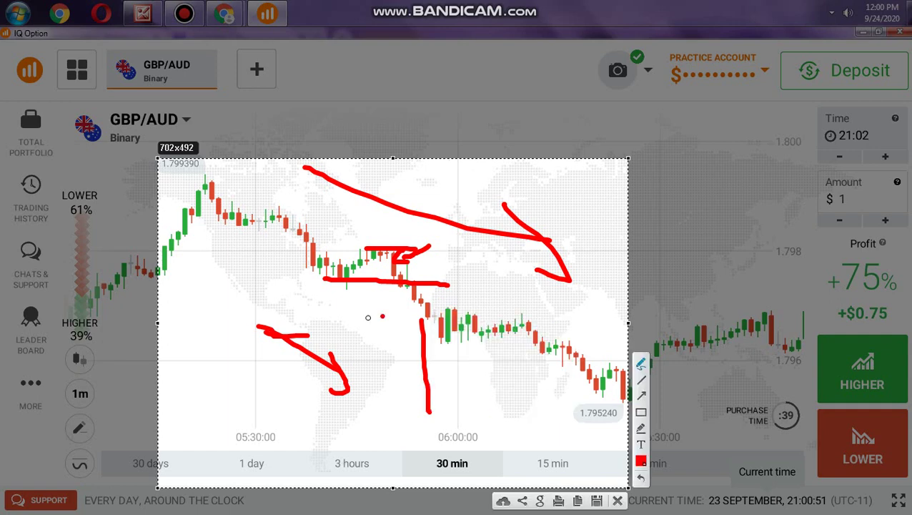
Handwrite the heading "For" beside the vertical divider, with "strong" and "Ca" beneath it.
{"action": "left_click_drag", "start_coordinate": [324, 310], "coordinate": [351, 309]}
{"action": "left_click_drag", "start_coordinate": [328, 312], "coordinate": [323, 342]}
{"action": "left_click_drag", "start_coordinate": [320, 331], "coordinate": [354, 320]}
{"action": "left_click_drag", "start_coordinate": [360, 323], "coordinate": [371, 321]}
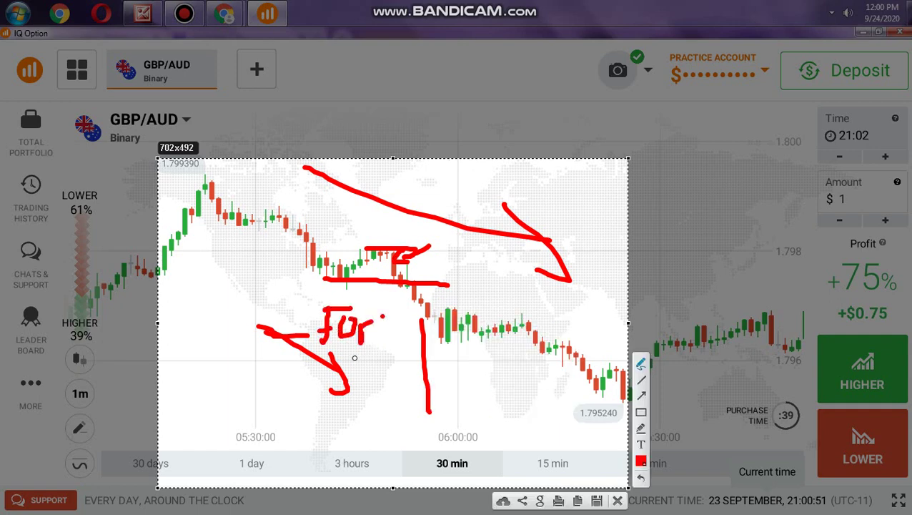
{"action": "mouse_move", "coordinate": [230, 369]}
{"action": "left_mouse_down"}
{"action": "mouse_move", "coordinate": [220, 393]}
{"action": "mouse_move", "coordinate": [242, 389]}
{"action": "left_mouse_up"}
{"action": "mouse_move", "coordinate": [231, 378]}
{"action": "left_mouse_down"}
{"action": "mouse_move", "coordinate": [289, 380]}
{"action": "mouse_move", "coordinate": [293, 370]}
{"action": "mouse_move", "coordinate": [331, 395]}
{"action": "mouse_move", "coordinate": [323, 405]}
{"action": "left_mouse_up"}
{"action": "mouse_move", "coordinate": [391, 373]}
{"action": "left_mouse_down"}
{"action": "mouse_move", "coordinate": [404, 396]}
{"action": "mouse_move", "coordinate": [408, 389]}
{"action": "left_mouse_up"}
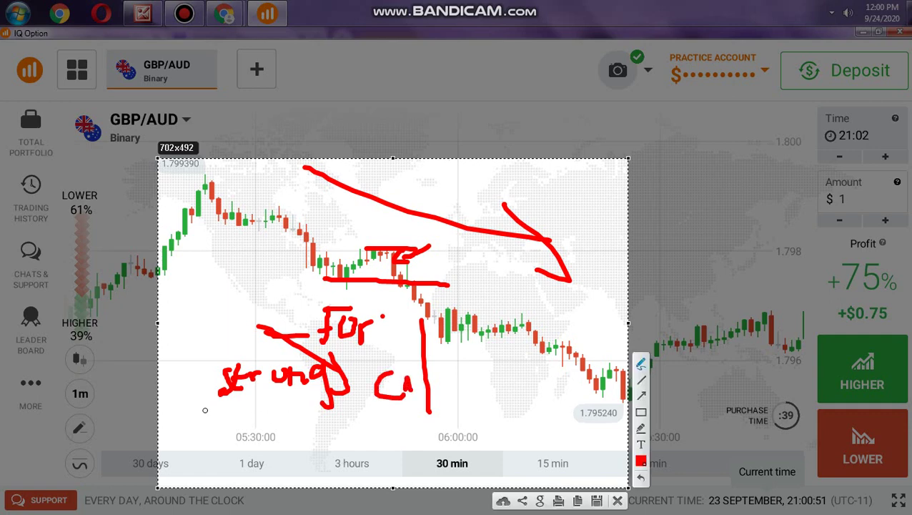
Handwrite "rejection" as the second entry under "For" and put dashes before both entries.
{"action": "mouse_move", "coordinate": [186, 406]}
{"action": "left_mouse_down"}
{"action": "mouse_move", "coordinate": [226, 410]}
{"action": "mouse_move", "coordinate": [226, 424]}
{"action": "mouse_move", "coordinate": [242, 427]}
{"action": "left_mouse_up"}
{"action": "mouse_move", "coordinate": [251, 421]}
{"action": "left_mouse_down"}
{"action": "mouse_move", "coordinate": [242, 443]}
{"action": "mouse_move", "coordinate": [288, 422]}
{"action": "mouse_move", "coordinate": [297, 428]}
{"action": "left_mouse_up"}
{"action": "left_click", "coordinate": [245, 402]}
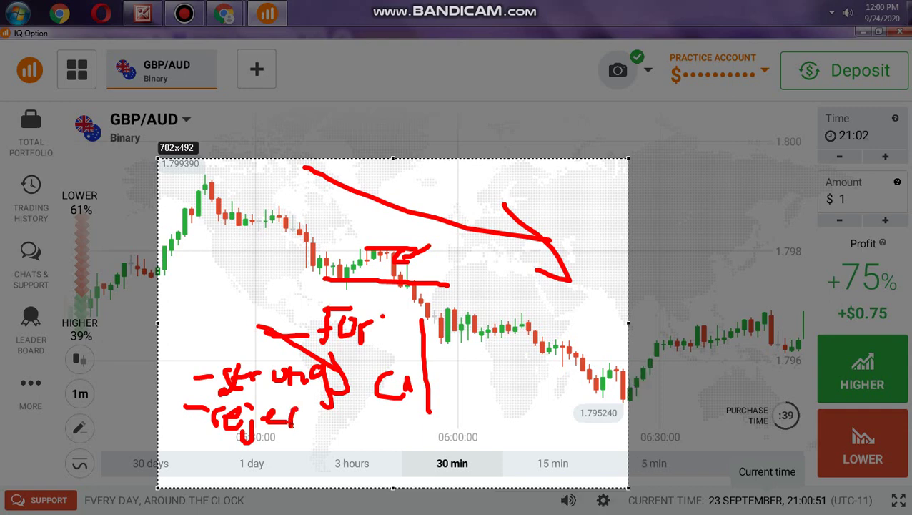
{"action": "mouse_move", "coordinate": [309, 397]}
{"action": "left_mouse_down"}
{"action": "mouse_move", "coordinate": [308, 427]}
{"action": "mouse_move", "coordinate": [349, 397]}
{"action": "left_mouse_up"}
{"action": "mouse_move", "coordinate": [355, 409]}
{"action": "left_mouse_down"}
{"action": "mouse_move", "coordinate": [362, 419]}
{"action": "mouse_move", "coordinate": [358, 410]}
{"action": "left_mouse_up"}
{"action": "left_click_drag", "start_coordinate": [366, 408], "coordinate": [386, 425]}
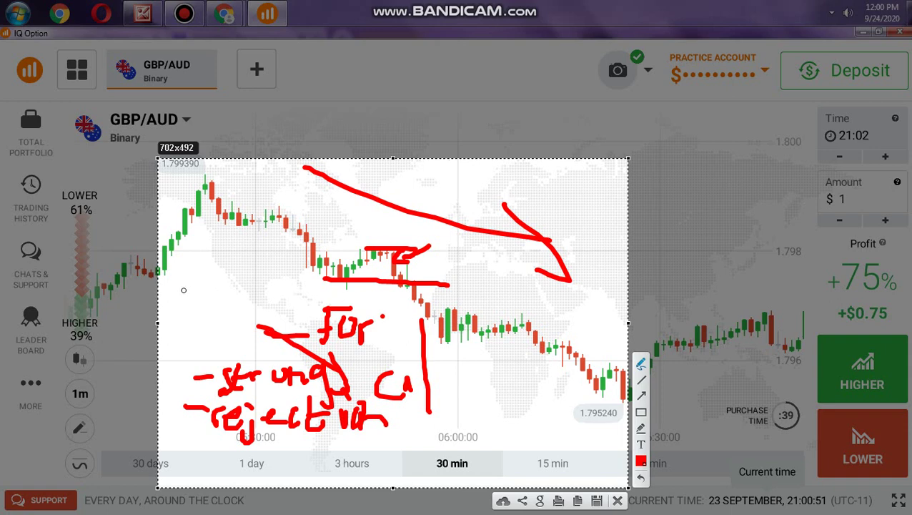
Handwrite "Buyers" above the list, beside the "For" heading.
{"action": "mouse_move", "coordinate": [185, 293]}
{"action": "left_mouse_down"}
{"action": "mouse_move", "coordinate": [187, 339]}
{"action": "mouse_move", "coordinate": [182, 333]}
{"action": "mouse_move", "coordinate": [239, 308]}
{"action": "mouse_move", "coordinate": [231, 333]}
{"action": "mouse_move", "coordinate": [264, 298]}
{"action": "mouse_move", "coordinate": [269, 310]}
{"action": "left_mouse_up"}
{"action": "mouse_move", "coordinate": [275, 298]}
{"action": "left_mouse_down"}
{"action": "mouse_move", "coordinate": [279, 315]}
{"action": "mouse_move", "coordinate": [295, 289]}
{"action": "left_mouse_up"}
{"action": "left_click_drag", "start_coordinate": [305, 285], "coordinate": [303, 311]}
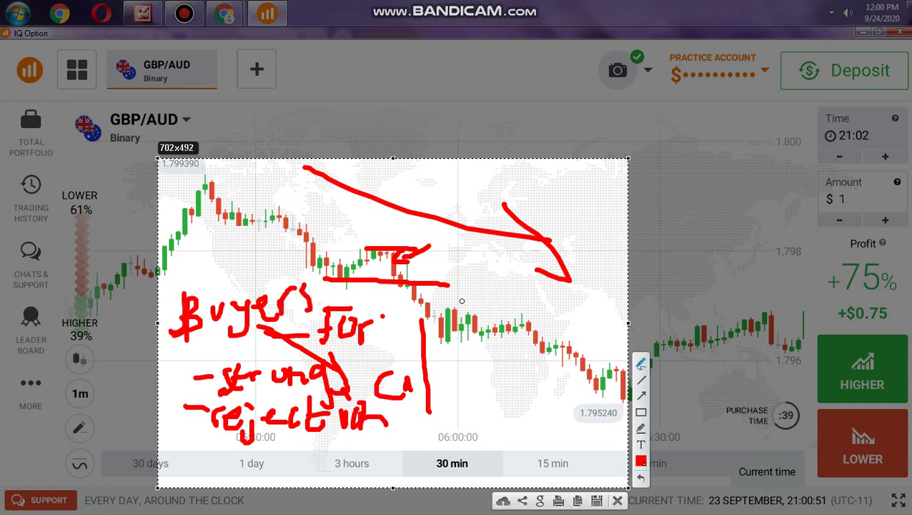
Handwrite "Sellers" on the other side of the divider and start a text list beneath it with "DOWNTRENDS" and "STRONG SELLERS".
{"action": "mouse_move", "coordinate": [492, 283]}
{"action": "left_mouse_down"}
{"action": "mouse_move", "coordinate": [478, 294]}
{"action": "mouse_move", "coordinate": [484, 308]}
{"action": "mouse_move", "coordinate": [537, 328]}
{"action": "mouse_move", "coordinate": [569, 329]}
{"action": "mouse_move", "coordinate": [580, 315]}
{"action": "mouse_move", "coordinate": [588, 336]}
{"action": "left_mouse_up"}
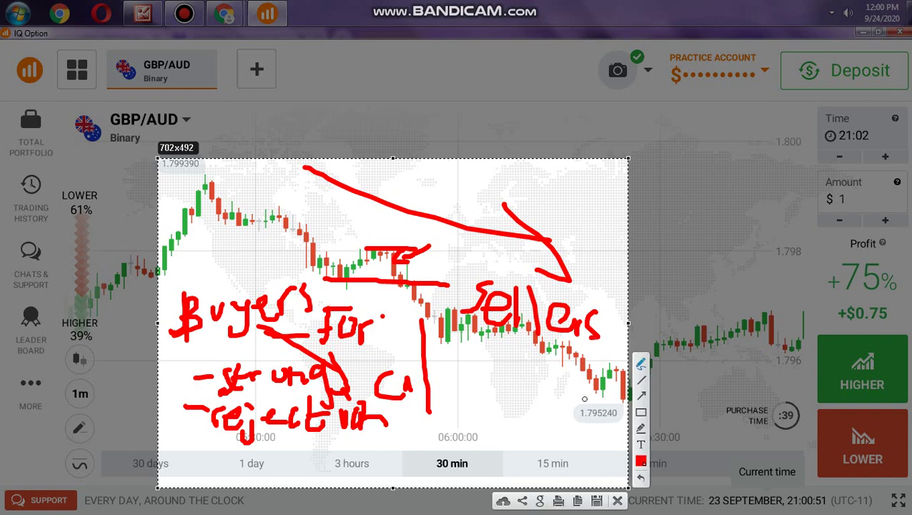
{"action": "left_click", "coordinate": [641, 444]}
{"action": "left_click", "coordinate": [455, 386]}
{"action": "type", "text": "DOWNTRENDS"}
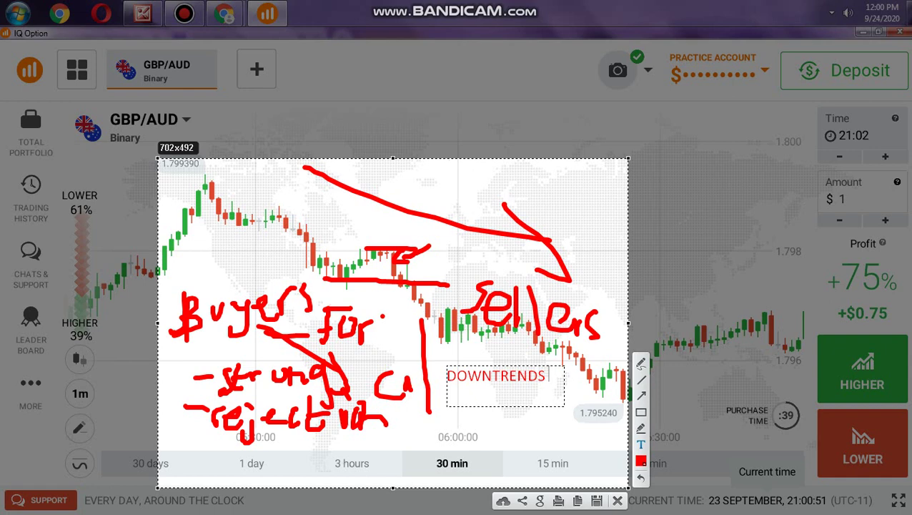
{"action": "key", "text": "Return"}
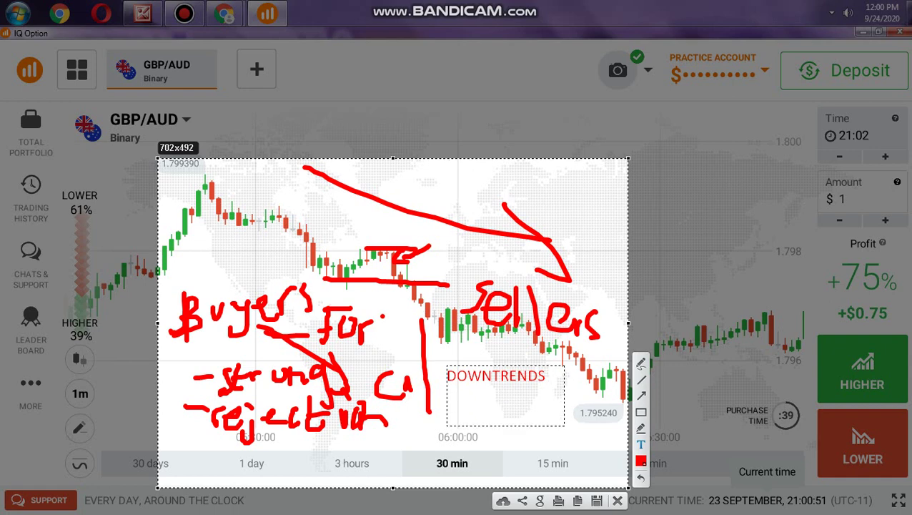
{"action": "type", "text": "STRON"}
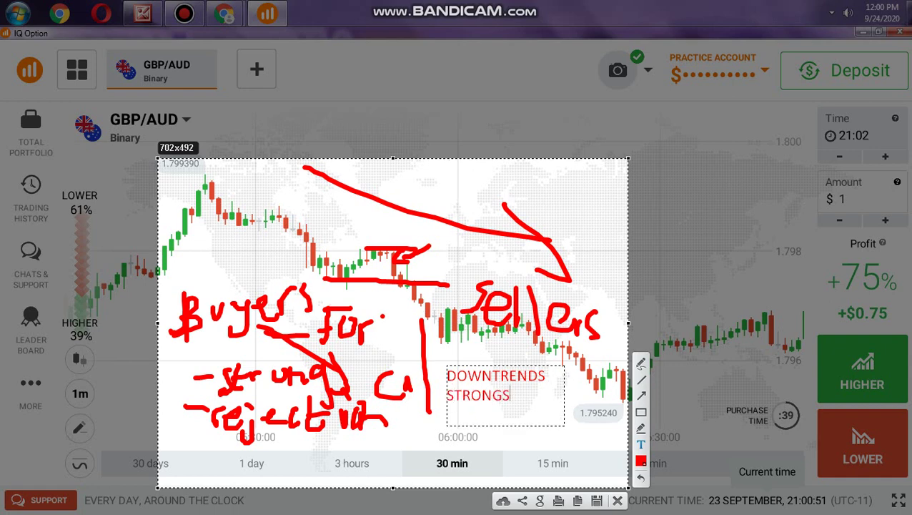
{"action": "type", "text": "G SELLERS GAP"}
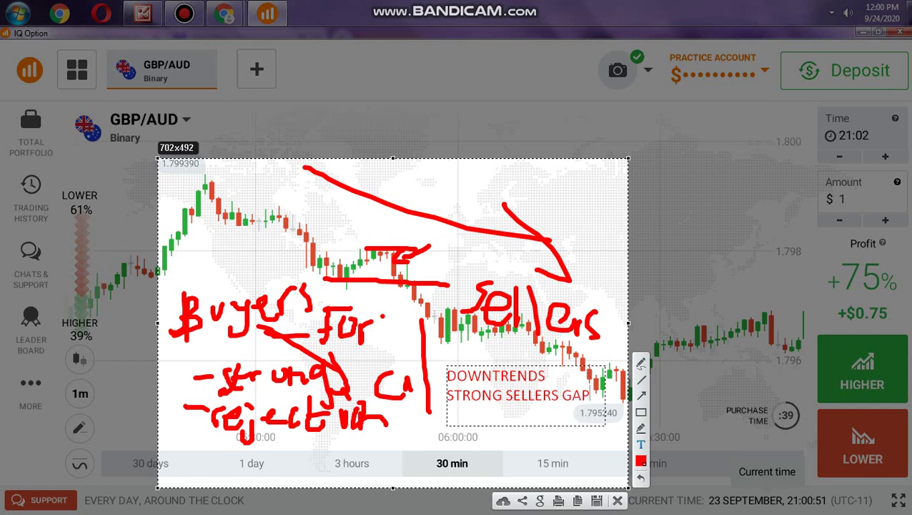
Put "GAP" on its own line in the sellers list and add "MARKET MOVEMENT" below it.
{"action": "key", "text": "BackSpace"}
{"action": "key", "text": "BackSpace"}
{"action": "key", "text": "BackSpace"}
{"action": "key", "text": "Return"}
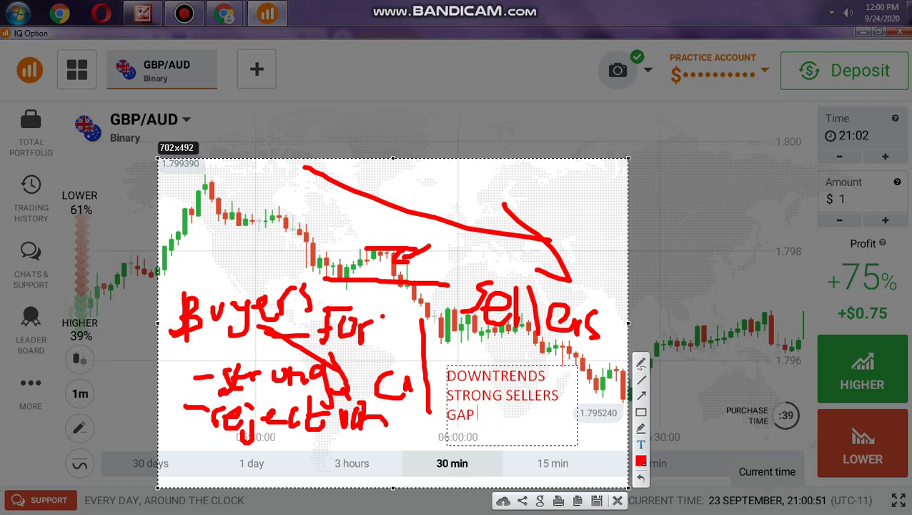
{"action": "key", "text": "Return"}
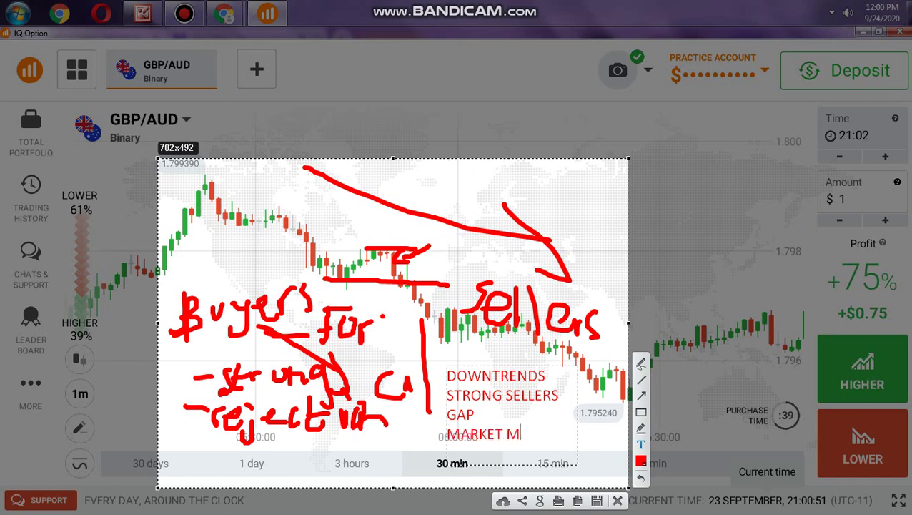
{"action": "type", "text": "MARKET MOVEMENTR"}
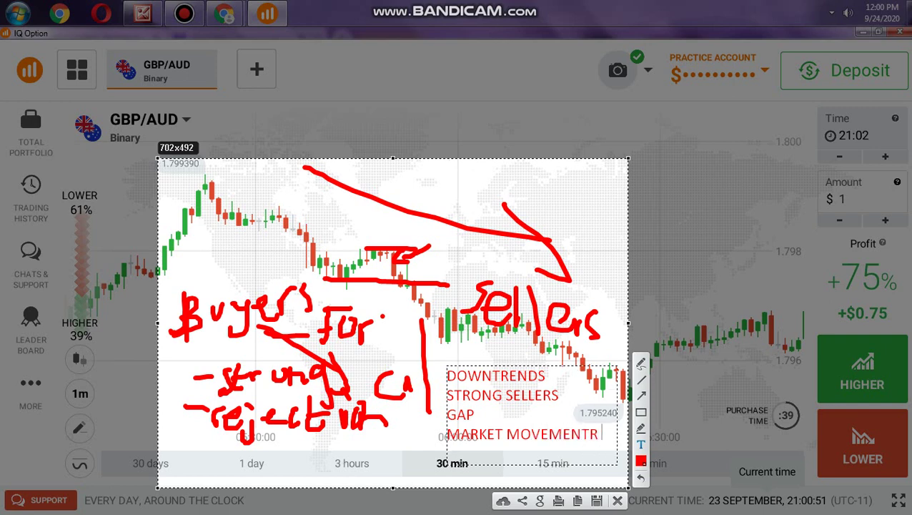
{"action": "key", "text": "BackSpace"}
{"action": "key", "text": "BackSpace"}
{"action": "left_click", "coordinate": [490, 365]}
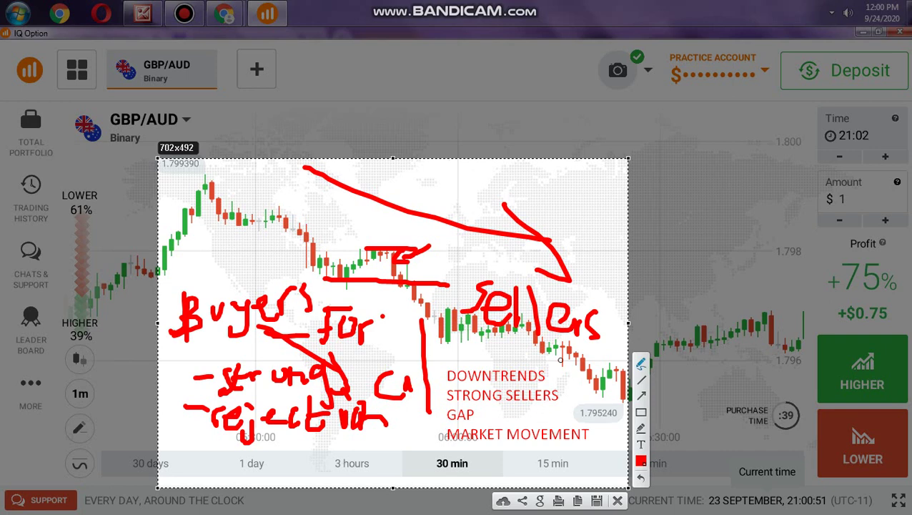
Add freehand marks beside the sellers list, the buyers list and the downtrend arrow, and close the annotated capture.
{"action": "left_click_drag", "start_coordinate": [561, 359], "coordinate": [584, 390]}
{"action": "left_click_drag", "start_coordinate": [356, 347], "coordinate": [338, 371]}
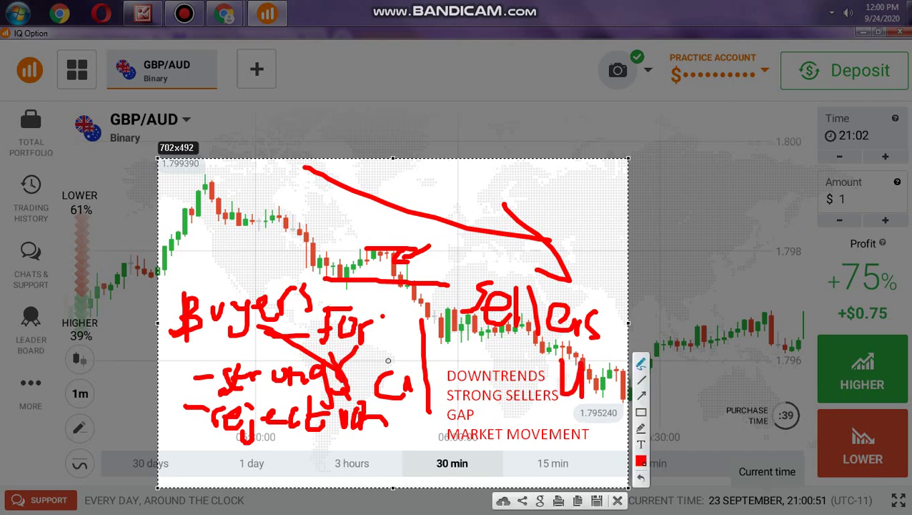
{"action": "mouse_move", "coordinate": [489, 274]}
{"action": "left_mouse_down"}
{"action": "mouse_move", "coordinate": [531, 364]}
{"action": "mouse_move", "coordinate": [500, 260]}
{"action": "left_mouse_up"}
{"action": "mouse_move", "coordinate": [620, 209]}
{"action": "left_mouse_down"}
{"action": "mouse_move", "coordinate": [600, 275]}
{"action": "mouse_move", "coordinate": [597, 244]}
{"action": "left_mouse_up"}
{"action": "left_click", "coordinate": [617, 500]}
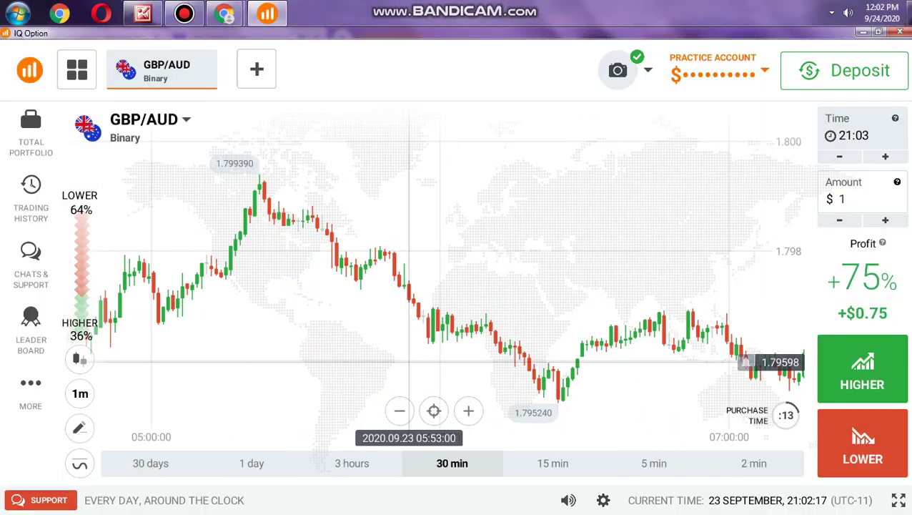
Capture a 595x478 area of the chart, trace its two declining peaks and draw a sloping support line beneath them.
{"action": "key", "text": "Print"}
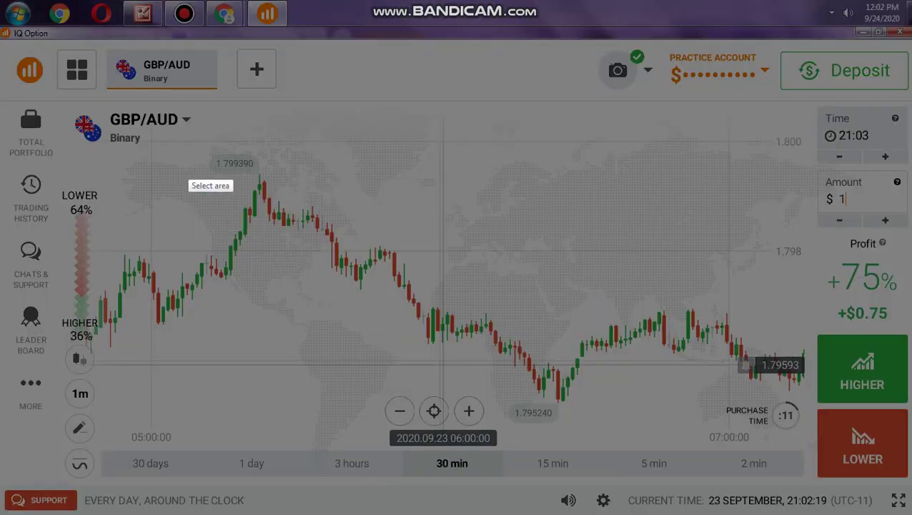
{"action": "left_click_drag", "start_coordinate": [179, 146], "coordinate": [577, 465]}
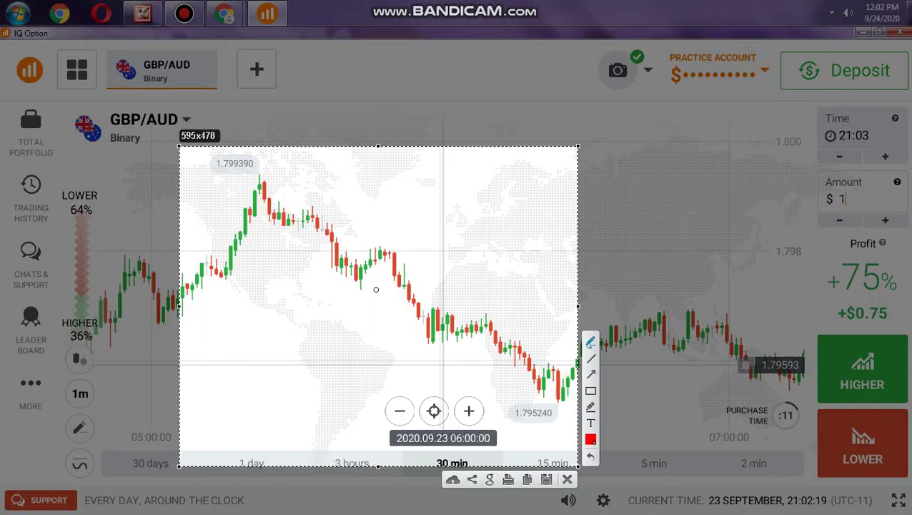
{"action": "mouse_move", "coordinate": [220, 272]}
{"action": "left_mouse_down"}
{"action": "mouse_move", "coordinate": [247, 187]}
{"action": "mouse_move", "coordinate": [346, 237]}
{"action": "left_mouse_up"}
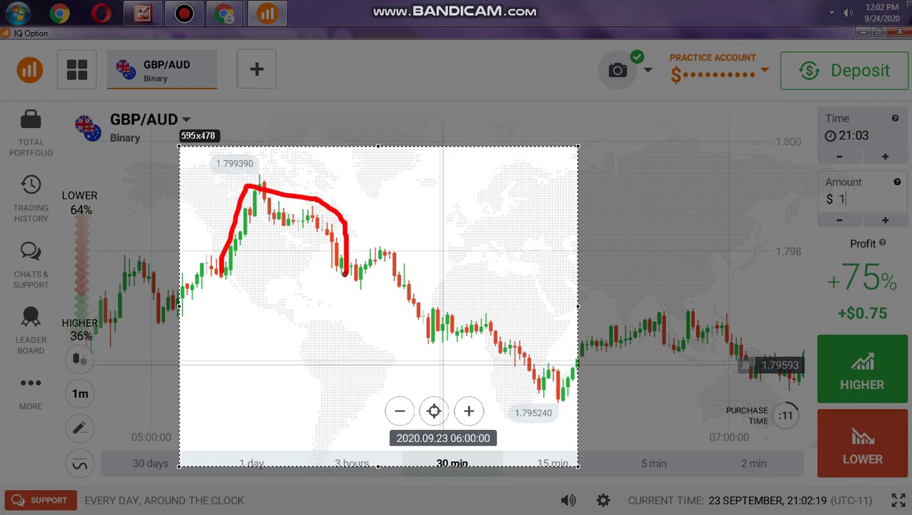
{"action": "left_click_drag", "start_coordinate": [399, 286], "coordinate": [399, 288]}
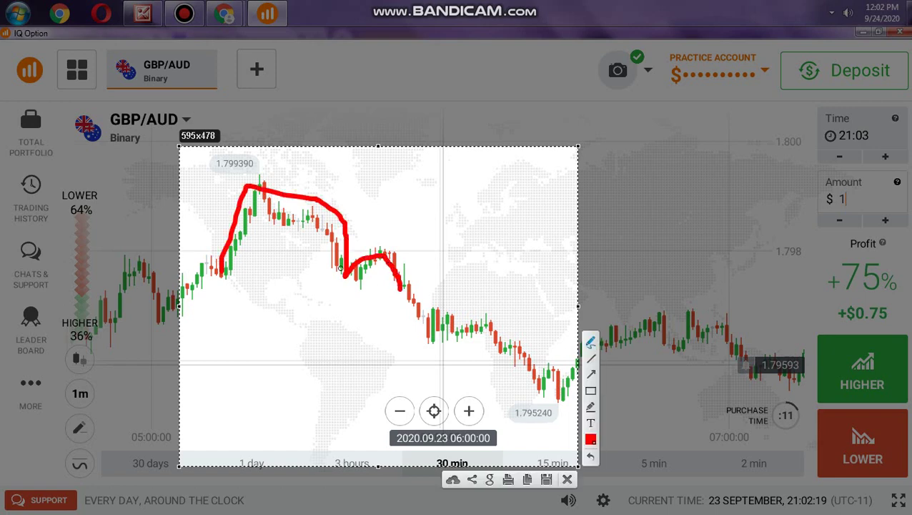
{"action": "left_click_drag", "start_coordinate": [270, 242], "coordinate": [372, 294]}
{"action": "left_click_drag", "start_coordinate": [320, 278], "coordinate": [470, 316]}
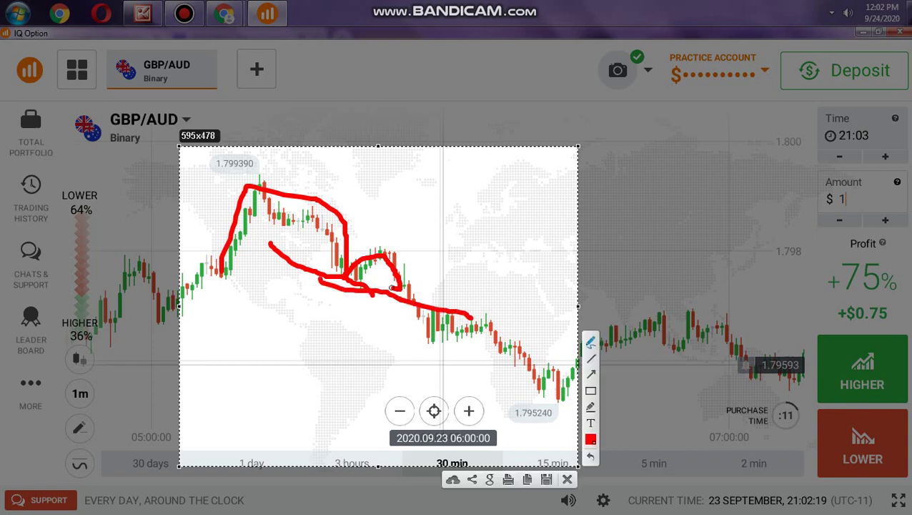
Outline the breakout below the second peak, add an arrow and a horizontal line through the break level, and close the capture.
{"action": "left_click_drag", "start_coordinate": [388, 292], "coordinate": [399, 277]}
{"action": "left_click_drag", "start_coordinate": [511, 252], "coordinate": [474, 294]}
{"action": "left_click_drag", "start_coordinate": [471, 276], "coordinate": [484, 291]}
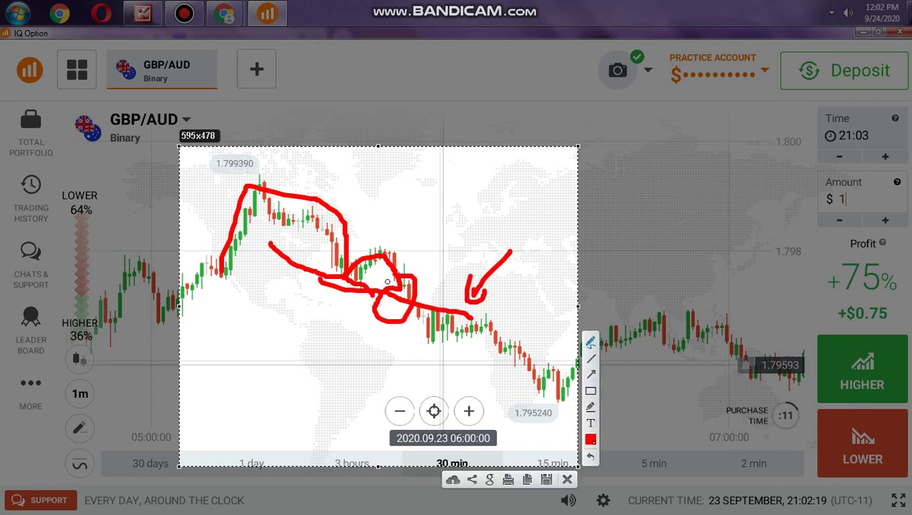
{"action": "left_click_drag", "start_coordinate": [339, 282], "coordinate": [440, 279]}
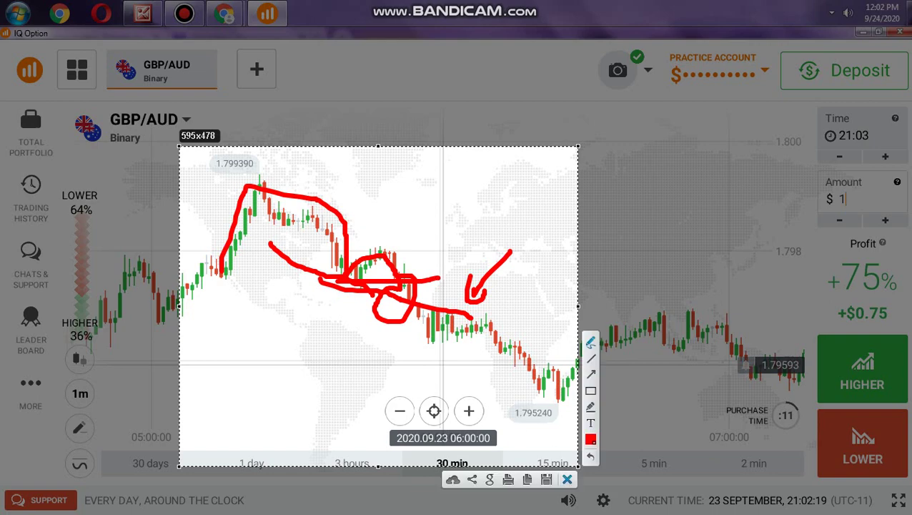
{"action": "key", "text": "Escape"}
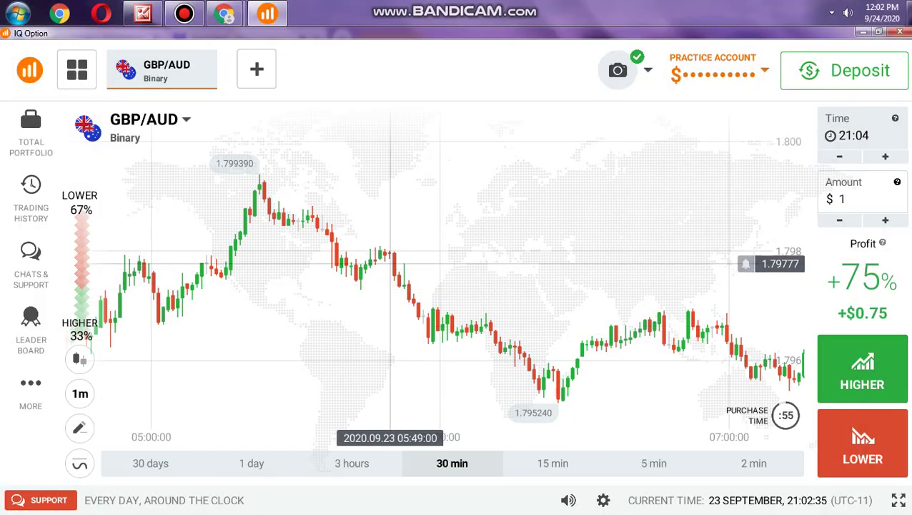
Return the chart to the current price and draw a horizontal line at about 1.8062.
{"action": "scroll", "coordinate": [391, 263], "scroll_direction": "up", "scroll_amount": 6}
{"action": "scroll", "coordinate": [350, 243], "scroll_direction": "down", "scroll_amount": 3}
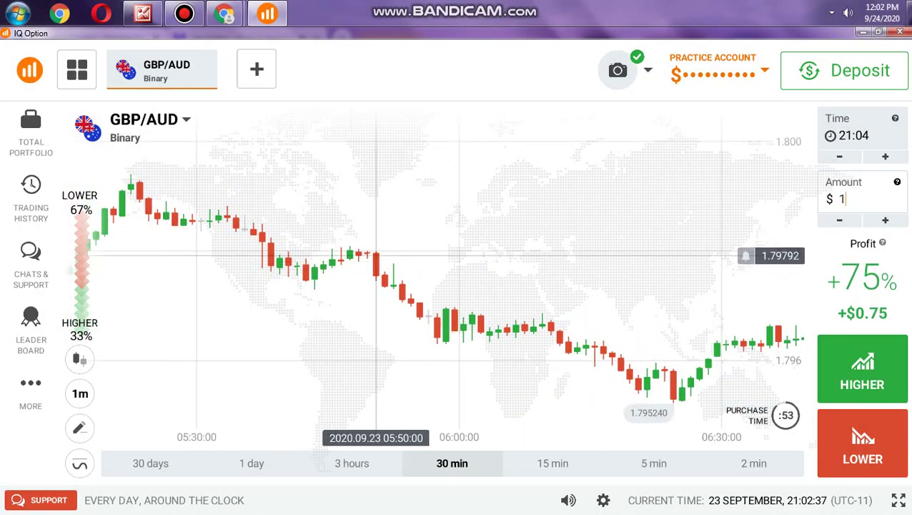
{"action": "scroll", "coordinate": [332, 370], "scroll_direction": "down", "scroll_amount": 1}
{"action": "scroll", "coordinate": [293, 334], "scroll_direction": "down", "scroll_amount": 2}
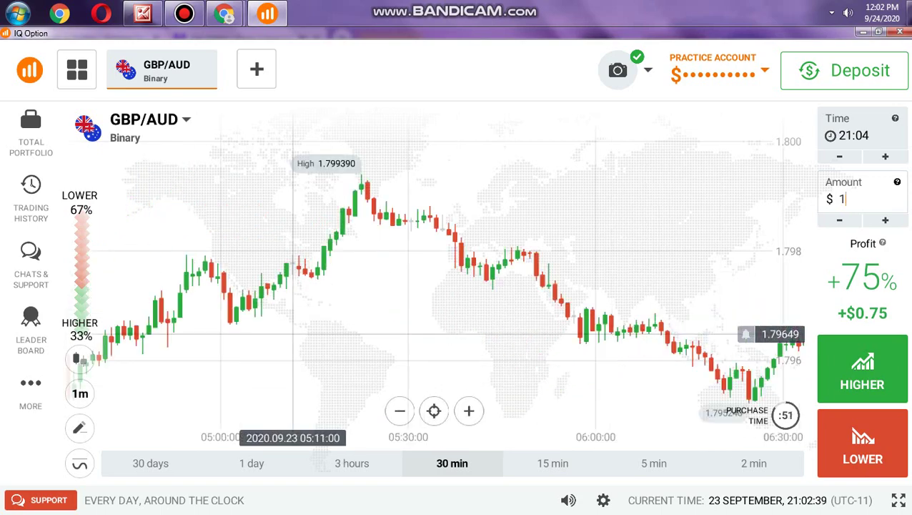
{"action": "left_click", "coordinate": [433, 411]}
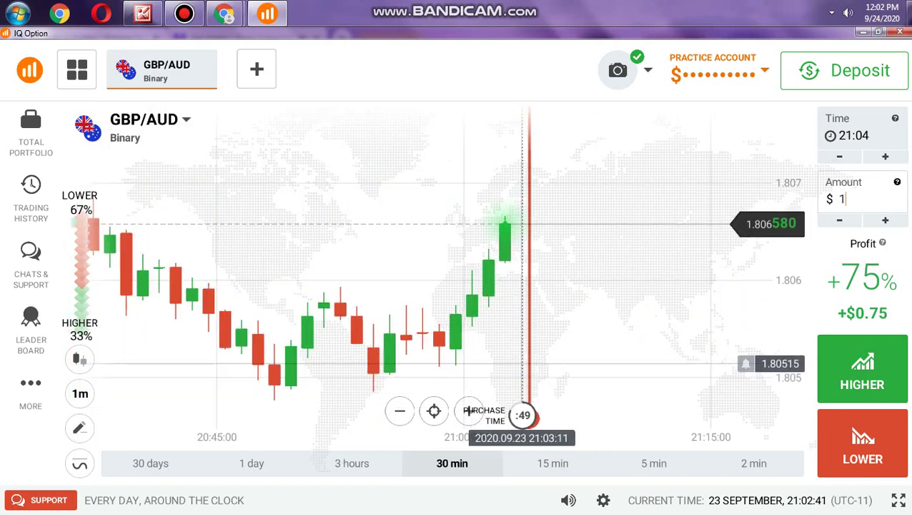
{"action": "scroll", "coordinate": [530, 354], "scroll_direction": "up", "scroll_amount": 1}
{"action": "scroll", "coordinate": [465, 305], "scroll_direction": "down", "scroll_amount": 6}
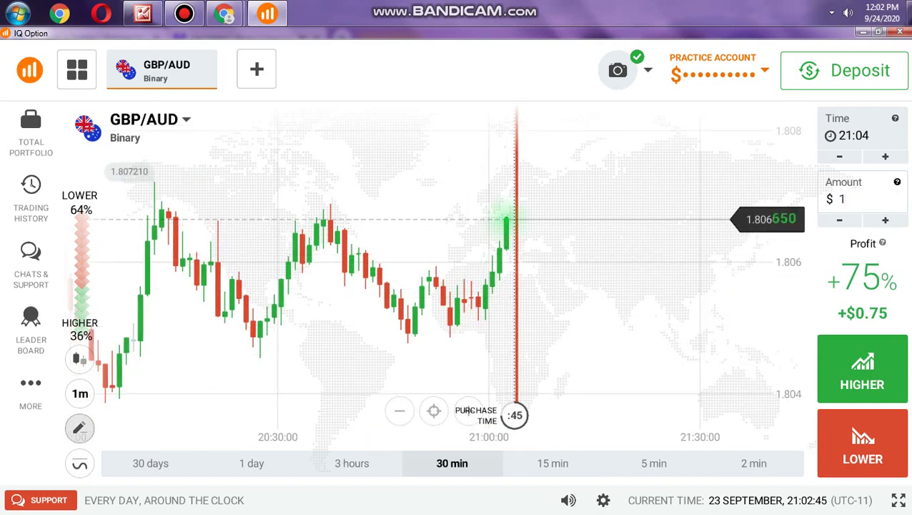
{"action": "left_click", "coordinate": [79, 427]}
{"action": "left_click", "coordinate": [171, 381]}
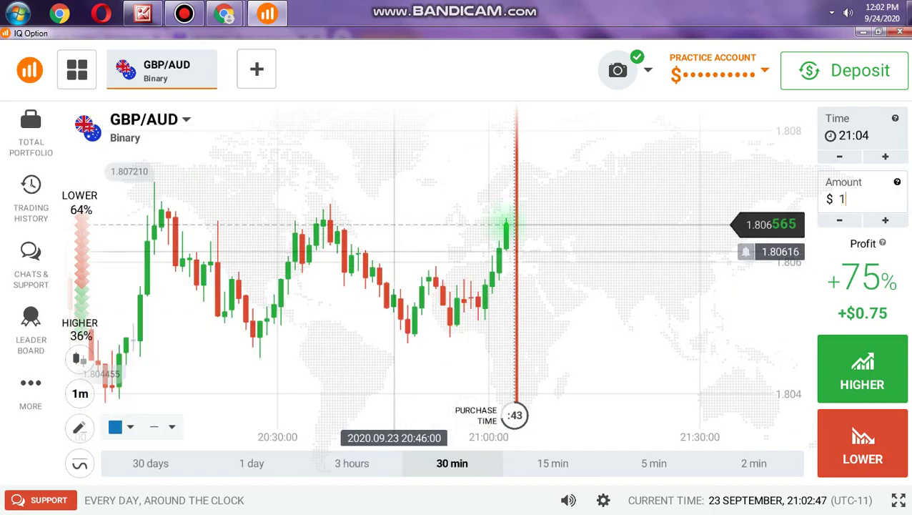
{"action": "left_click", "coordinate": [394, 251]}
Examine how the recent GBP/AUD candles react around the blue horizontal line at several zoom levels.
{"action": "scroll", "coordinate": [472, 286], "scroll_direction": "up", "scroll_amount": 3}
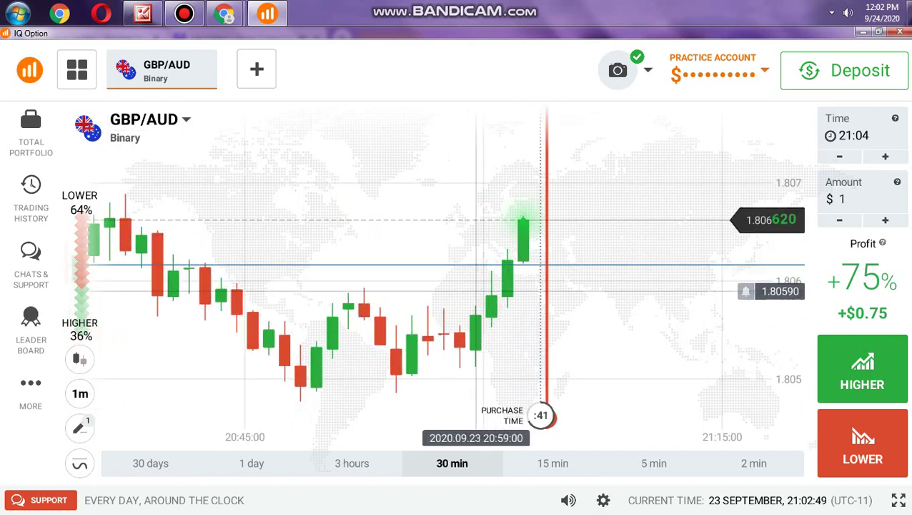
{"action": "scroll", "coordinate": [491, 294], "scroll_direction": "up", "scroll_amount": 1}
{"action": "scroll", "coordinate": [462, 289], "scroll_direction": "down", "scroll_amount": 1}
{"action": "scroll", "coordinate": [357, 271], "scroll_direction": "up", "scroll_amount": 1}
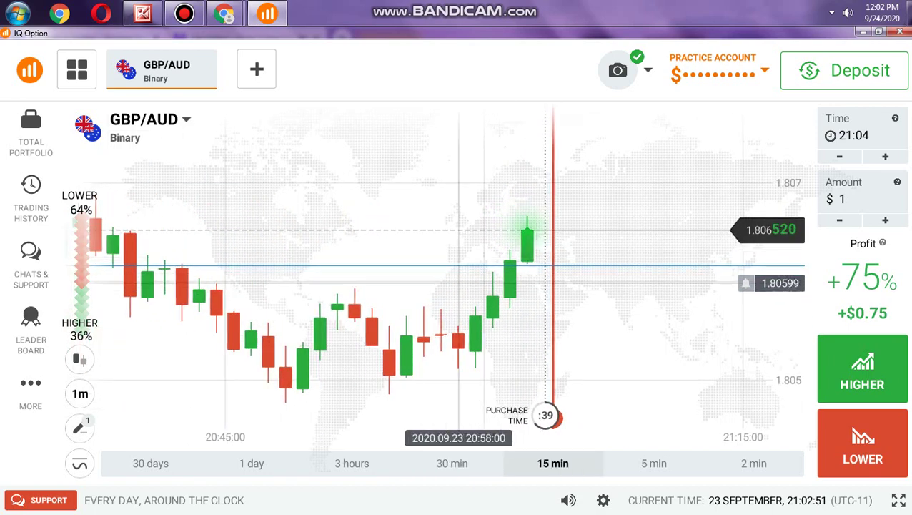
{"action": "scroll", "coordinate": [458, 286], "scroll_direction": "down", "scroll_amount": 1}
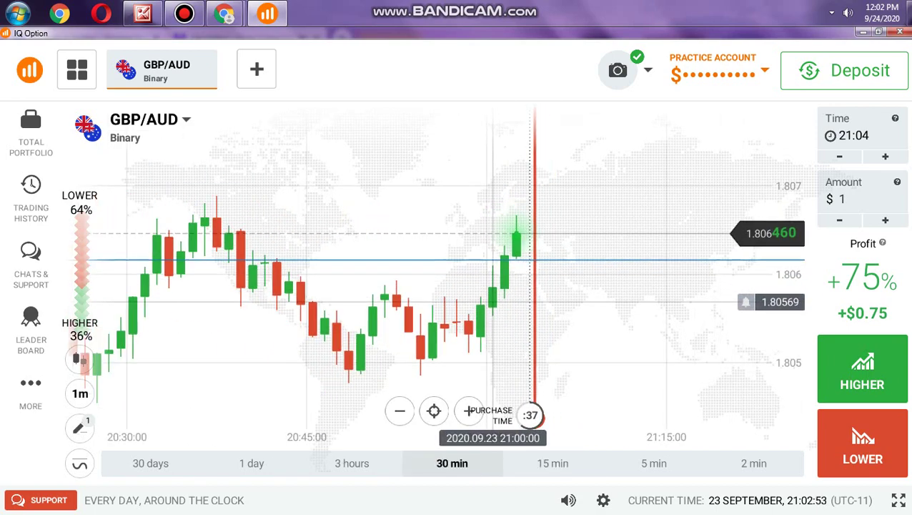
{"action": "scroll", "coordinate": [509, 325], "scroll_direction": "down", "scroll_amount": 1}
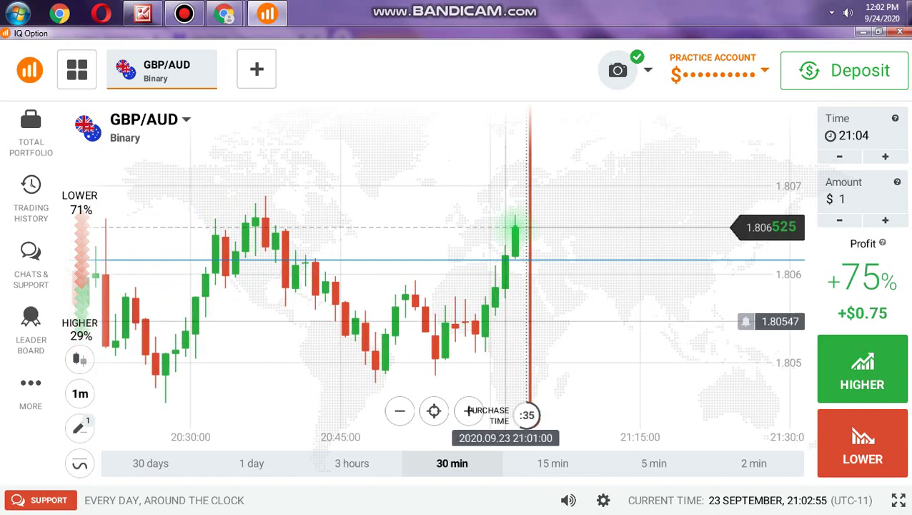
{"action": "scroll", "coordinate": [458, 286], "scroll_direction": "up", "scroll_amount": 1}
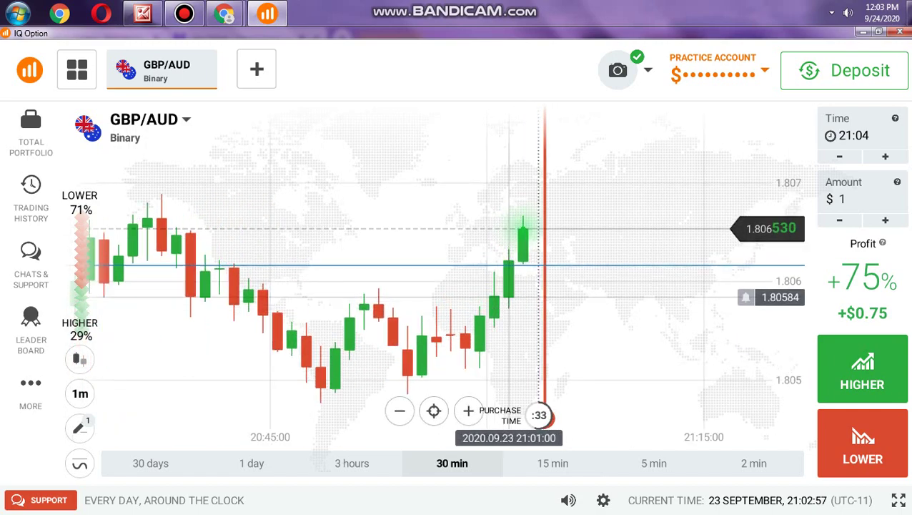
{"action": "left_click", "coordinate": [400, 411]}
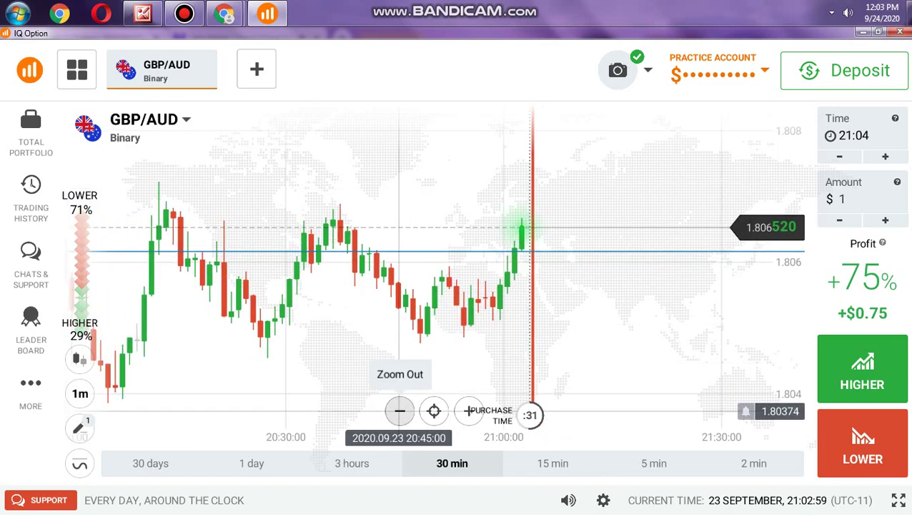
{"action": "left_click", "coordinate": [400, 411]}
{"action": "scroll", "coordinate": [503, 324], "scroll_direction": "up", "scroll_amount": 2}
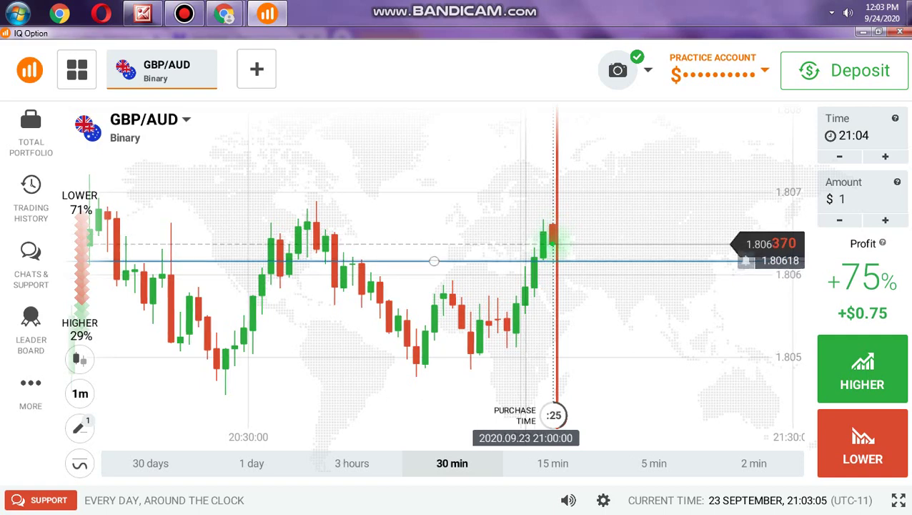
{"action": "left_click", "coordinate": [516, 261]}
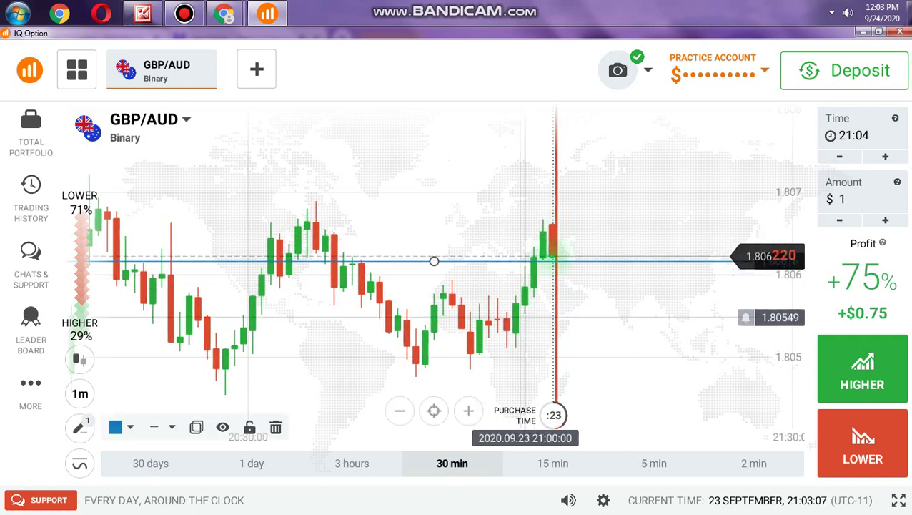
{"action": "scroll", "coordinate": [543, 317], "scroll_direction": "down", "scroll_amount": 1}
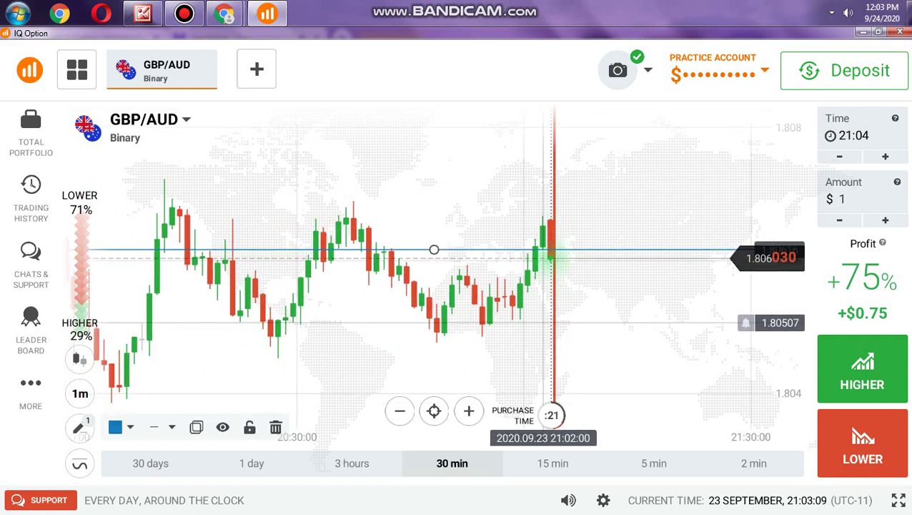
Capture a 655x399 area around the horizontal line and outline the line level and the rising candles just beneath it near 21:00.
{"action": "key", "text": "Print"}
{"action": "left_click_drag", "start_coordinate": [235, 155], "coordinate": [674, 423]}
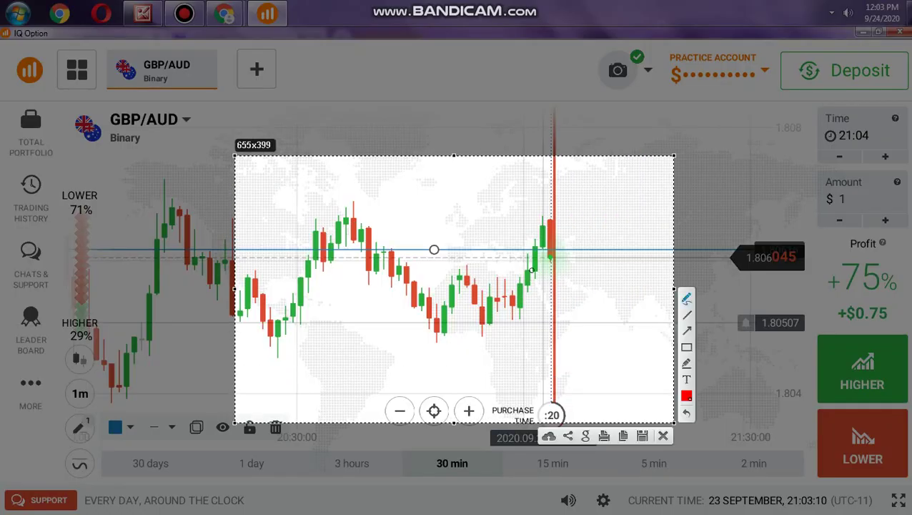
{"action": "mouse_move", "coordinate": [531, 270]}
{"action": "left_mouse_down"}
{"action": "mouse_move", "coordinate": [500, 244]}
{"action": "mouse_move", "coordinate": [528, 265]}
{"action": "left_mouse_up"}
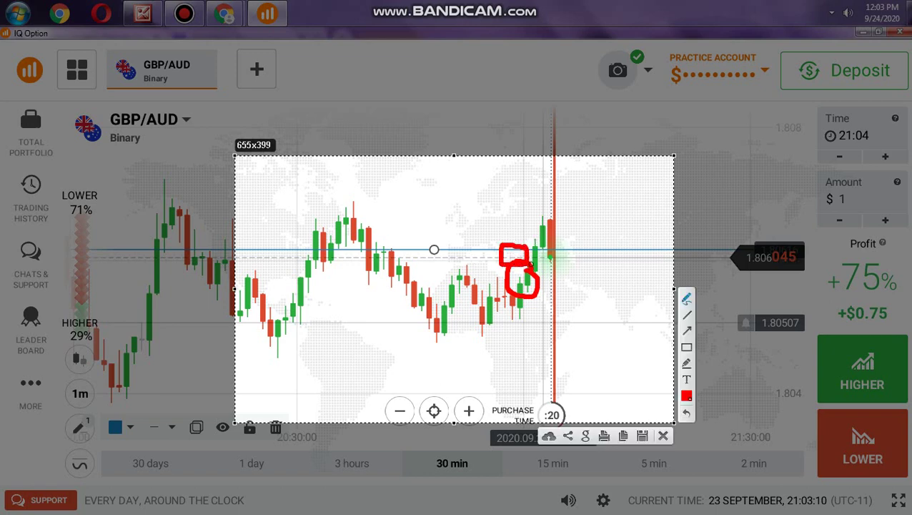
Trace the price swings into a rising arrow, with a second rising trend arrow beneath, and outline the level along the blue line.
{"action": "mouse_move", "coordinate": [285, 331]}
{"action": "left_mouse_down"}
{"action": "mouse_move", "coordinate": [336, 228]}
{"action": "mouse_move", "coordinate": [422, 302]}
{"action": "mouse_move", "coordinate": [502, 293]}
{"action": "mouse_move", "coordinate": [579, 158]}
{"action": "mouse_move", "coordinate": [591, 182]}
{"action": "left_mouse_up"}
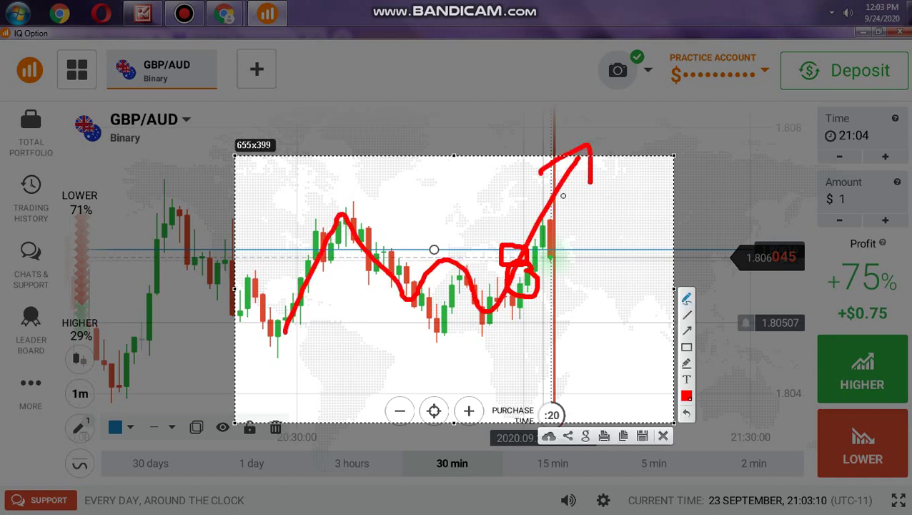
{"action": "mouse_move", "coordinate": [397, 343]}
{"action": "left_mouse_down"}
{"action": "mouse_move", "coordinate": [402, 352]}
{"action": "mouse_move", "coordinate": [588, 281]}
{"action": "mouse_move", "coordinate": [572, 284]}
{"action": "mouse_move", "coordinate": [609, 289]}
{"action": "mouse_move", "coordinate": [535, 264]}
{"action": "mouse_move", "coordinate": [553, 272]}
{"action": "left_mouse_up"}
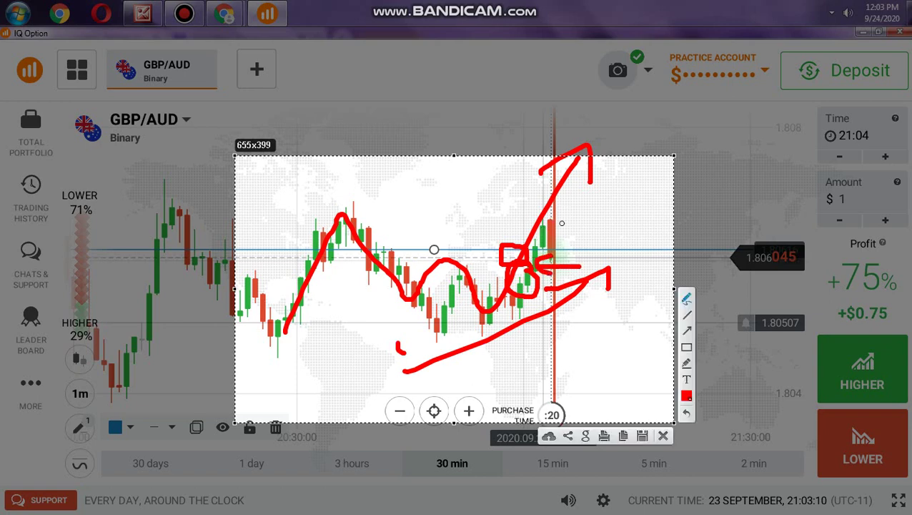
{"action": "mouse_move", "coordinate": [382, 251]}
{"action": "left_mouse_down"}
{"action": "mouse_move", "coordinate": [465, 250]}
{"action": "mouse_move", "coordinate": [446, 233]}
{"action": "mouse_move", "coordinate": [397, 250]}
{"action": "left_mouse_up"}
Mark a P and a vertical stroke above the breakout, write 4 | 2 with the 4 circled and ticked, and close the capture.
{"action": "left_click_drag", "start_coordinate": [475, 180], "coordinate": [469, 206]}
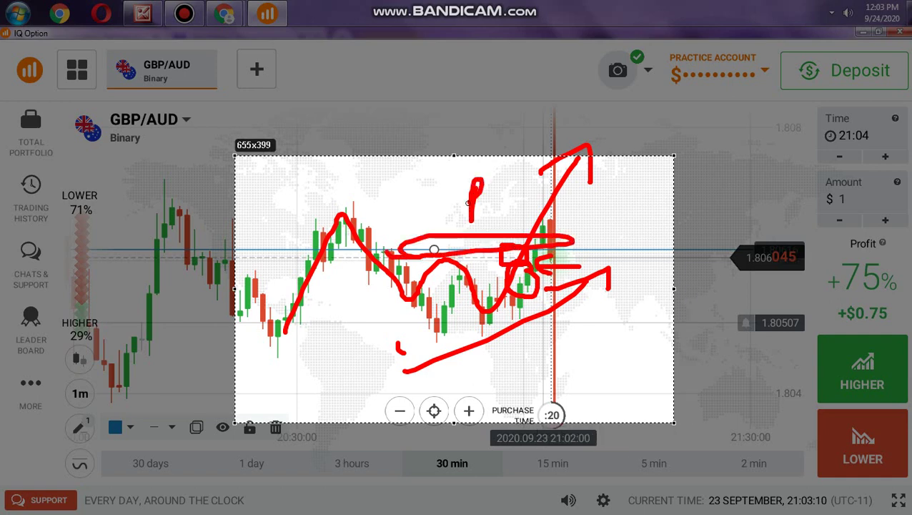
{"action": "left_click_drag", "start_coordinate": [515, 165], "coordinate": [512, 238]}
{"action": "mouse_move", "coordinate": [627, 204]}
{"action": "left_mouse_down"}
{"action": "mouse_move", "coordinate": [642, 204]}
{"action": "mouse_move", "coordinate": [644, 241]}
{"action": "left_mouse_up"}
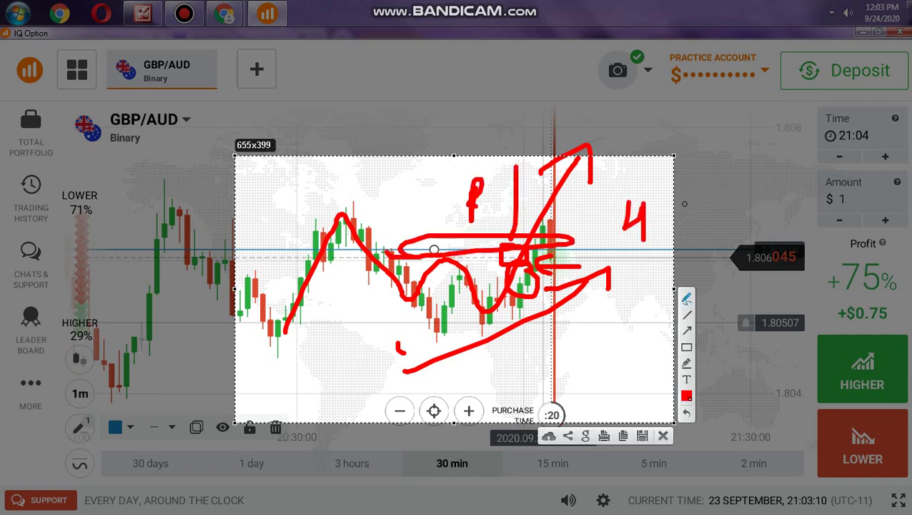
{"action": "mouse_move", "coordinate": [692, 205]}
{"action": "left_mouse_down"}
{"action": "mouse_move", "coordinate": [718, 202]}
{"action": "mouse_move", "coordinate": [721, 235]}
{"action": "left_mouse_up"}
{"action": "mouse_move", "coordinate": [664, 257]}
{"action": "left_mouse_down"}
{"action": "mouse_move", "coordinate": [666, 188]}
{"action": "mouse_move", "coordinate": [627, 238]}
{"action": "mouse_move", "coordinate": [629, 197]}
{"action": "left_mouse_up"}
{"action": "left_click_drag", "start_coordinate": [602, 124], "coordinate": [618, 175]}
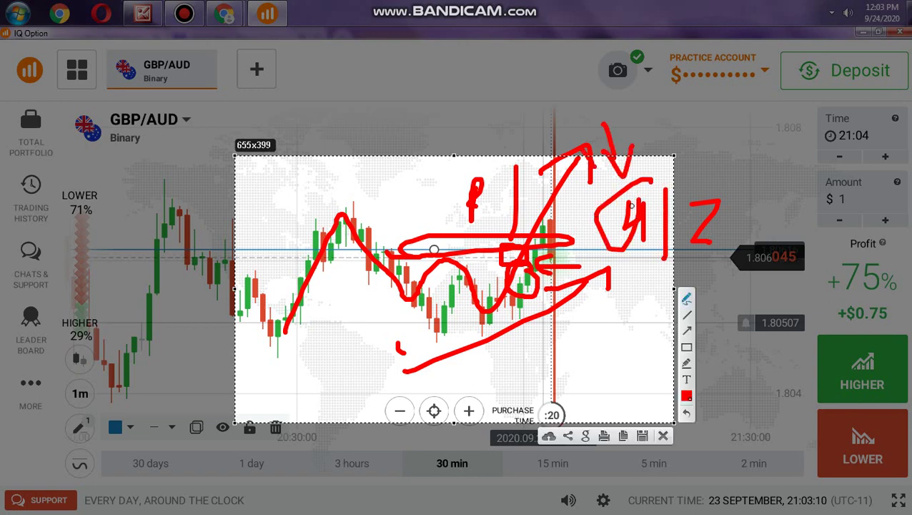
{"action": "left_click", "coordinate": [665, 426]}
{"action": "key", "text": "Escape"}
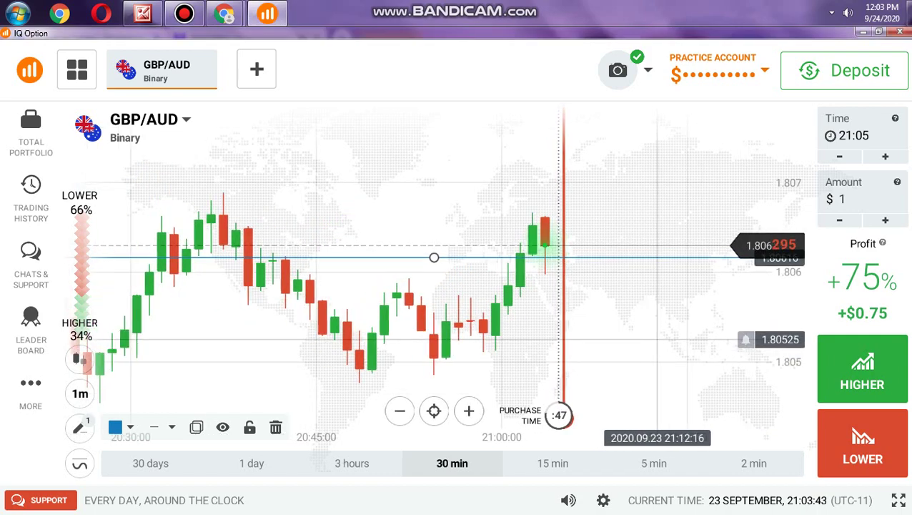
Switch to the Probability In Trading slide in Canva.
{"action": "left_click", "coordinate": [143, 13]}
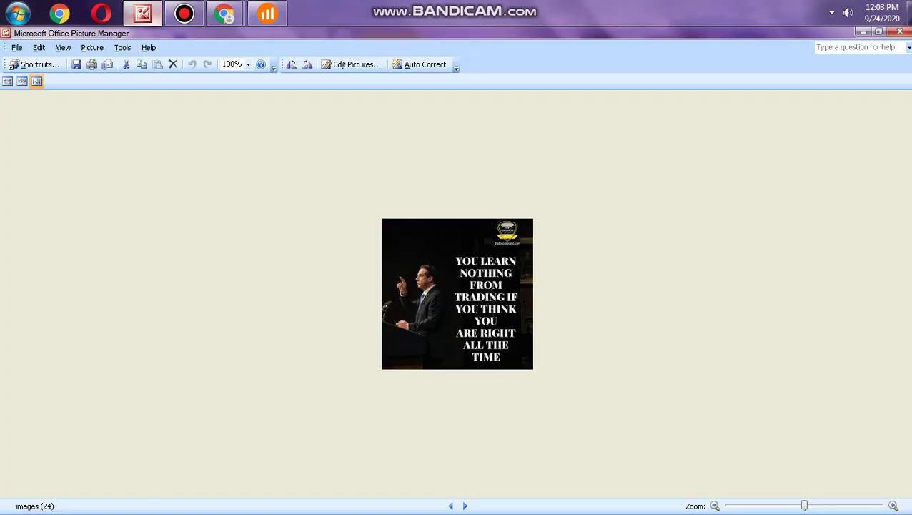
{"action": "mouse_move", "coordinate": [224, 13]}
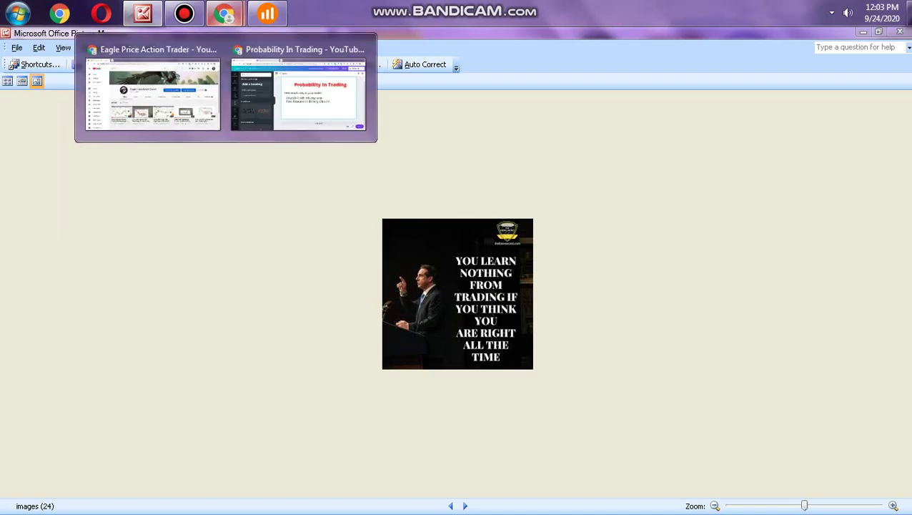
{"action": "left_click", "coordinate": [298, 95]}
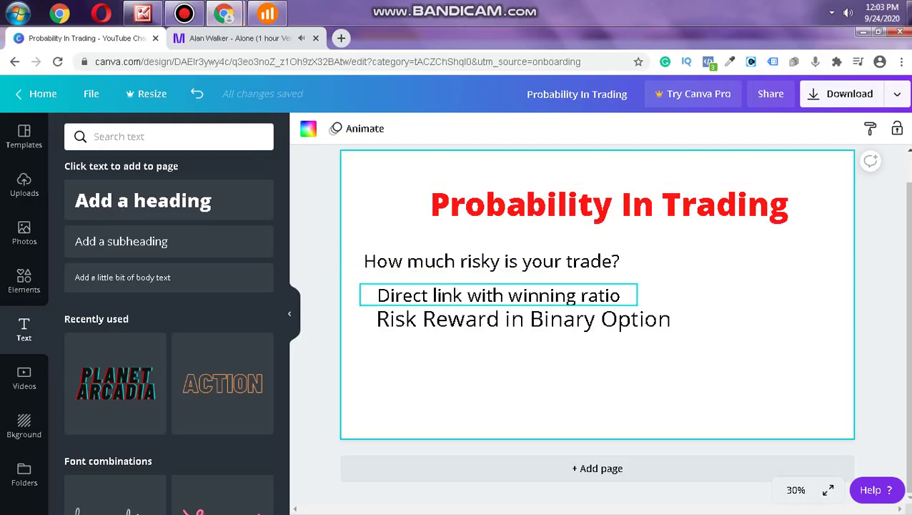